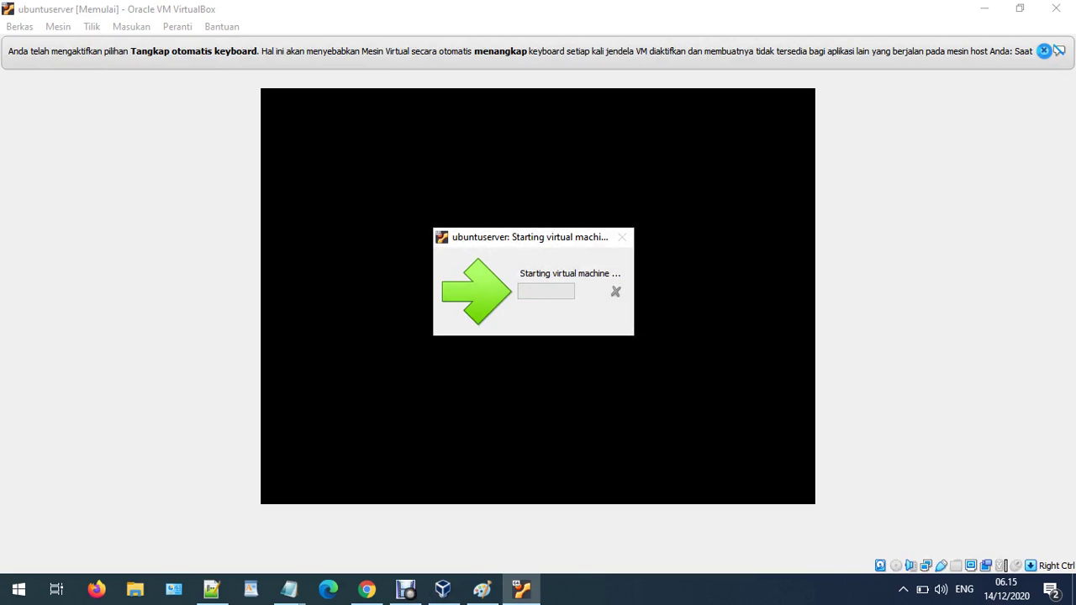
Start the windowsxpnewsp2 client VM, then bring the ubuntuserver console back to the front
{"action": "left_click", "coordinate": [1044, 50]}
{"action": "left_click", "coordinate": [986, 9]}
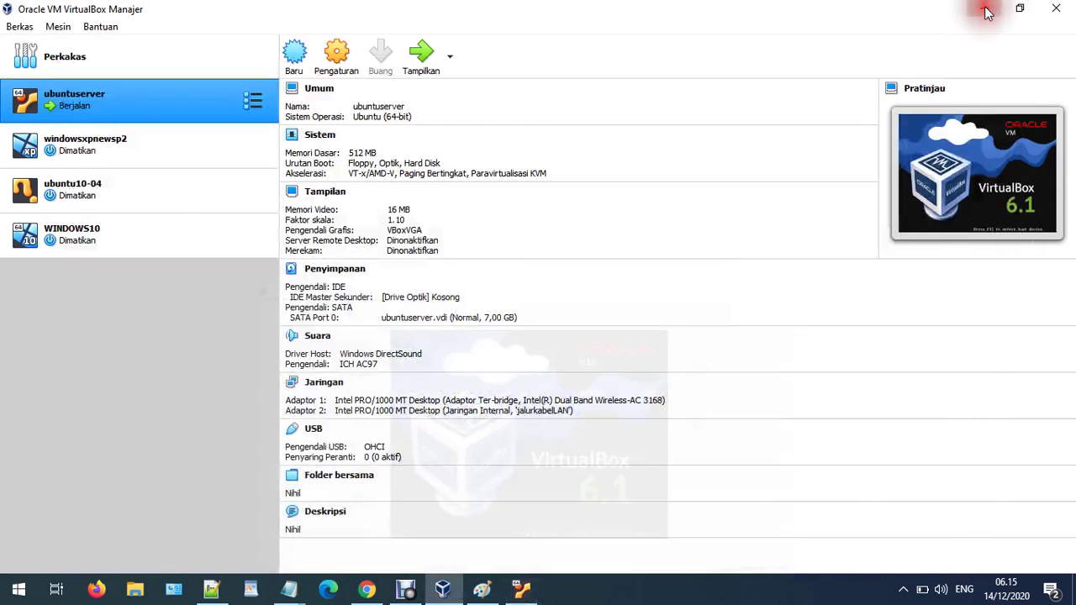
{"action": "left_click", "coordinate": [92, 145]}
{"action": "left_click", "coordinate": [413, 52]}
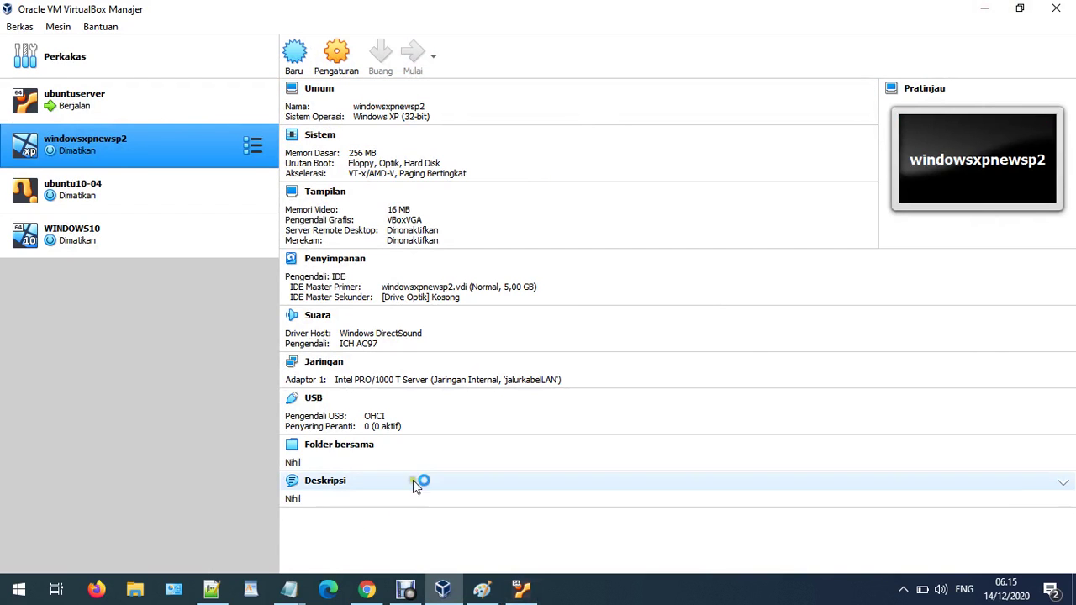
{"action": "left_click", "coordinate": [521, 589]}
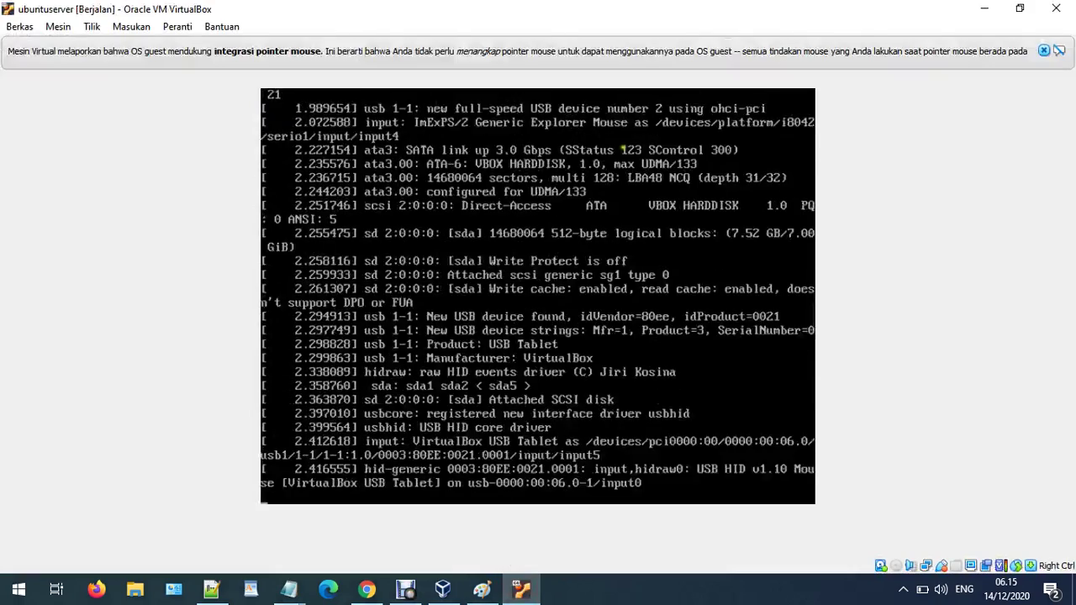
{"action": "left_click", "coordinate": [1044, 52]}
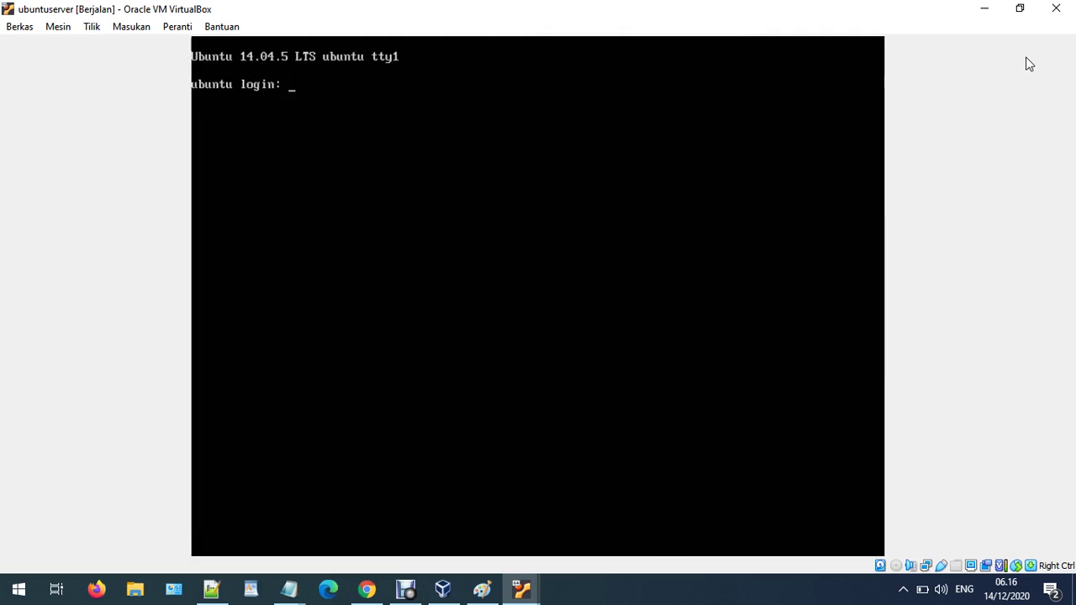
Log in to the server as user ubuntu and switch to root with sudo su
{"action": "type", "text": "ubuntu"}
{"action": "key", "text": "Return"}
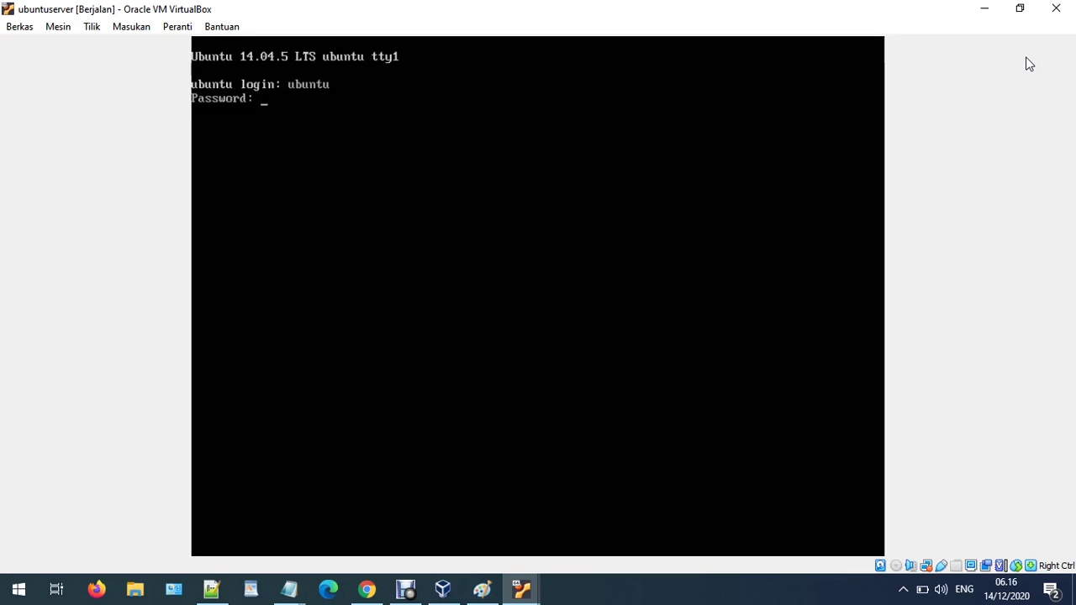
{"action": "key", "text": "Return"}
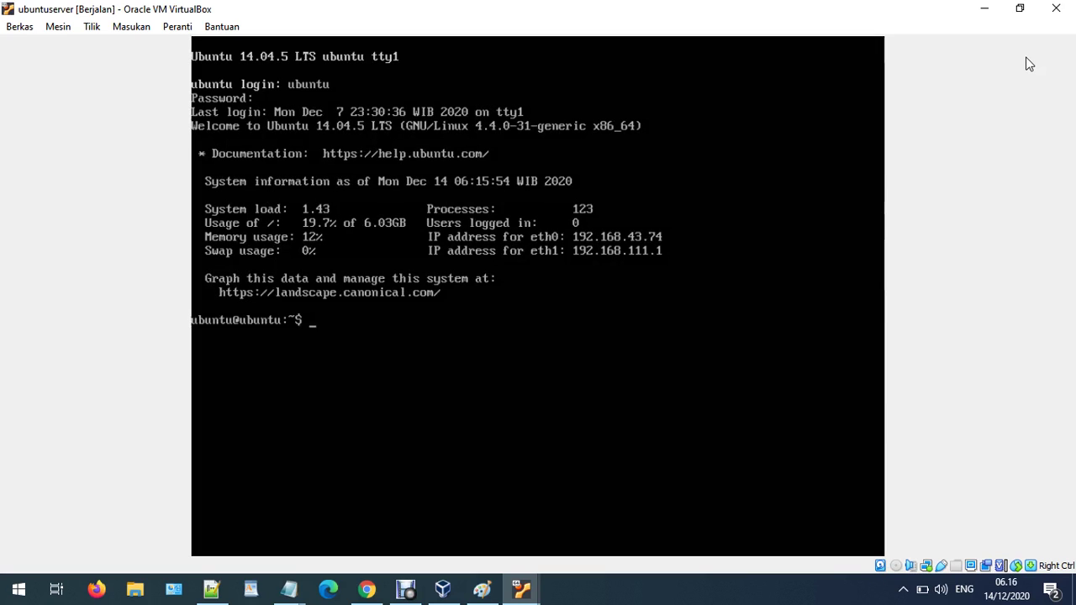
{"action": "type", "text": "sudo su"}
{"action": "key", "text": "Return"}
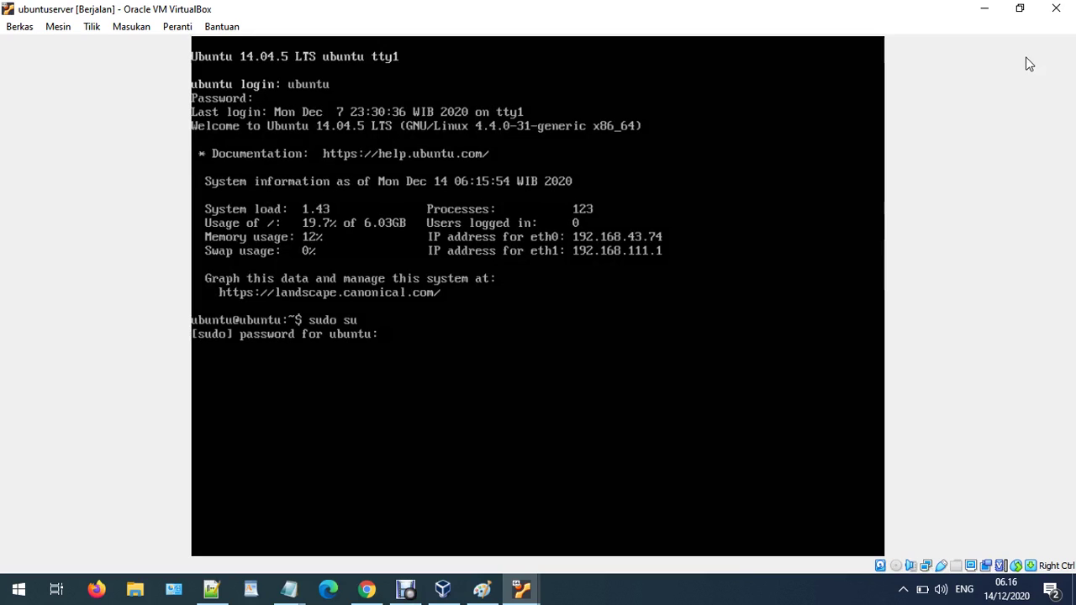
{"action": "key", "text": "Return"}
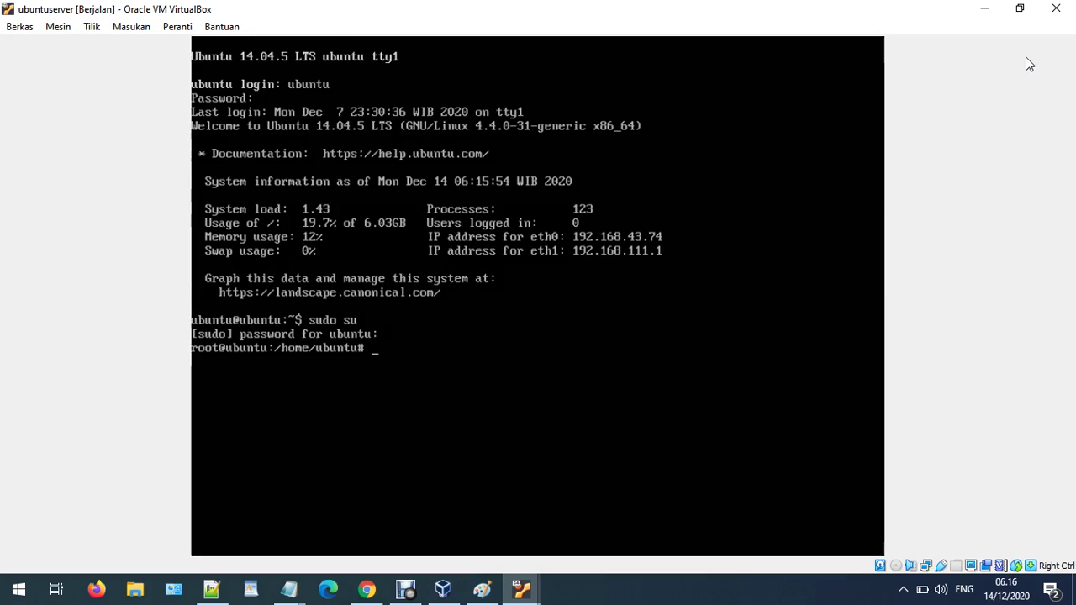
Ping google.com to confirm internet access, stopping after two replies
{"action": "type", "text": "ping googe"}
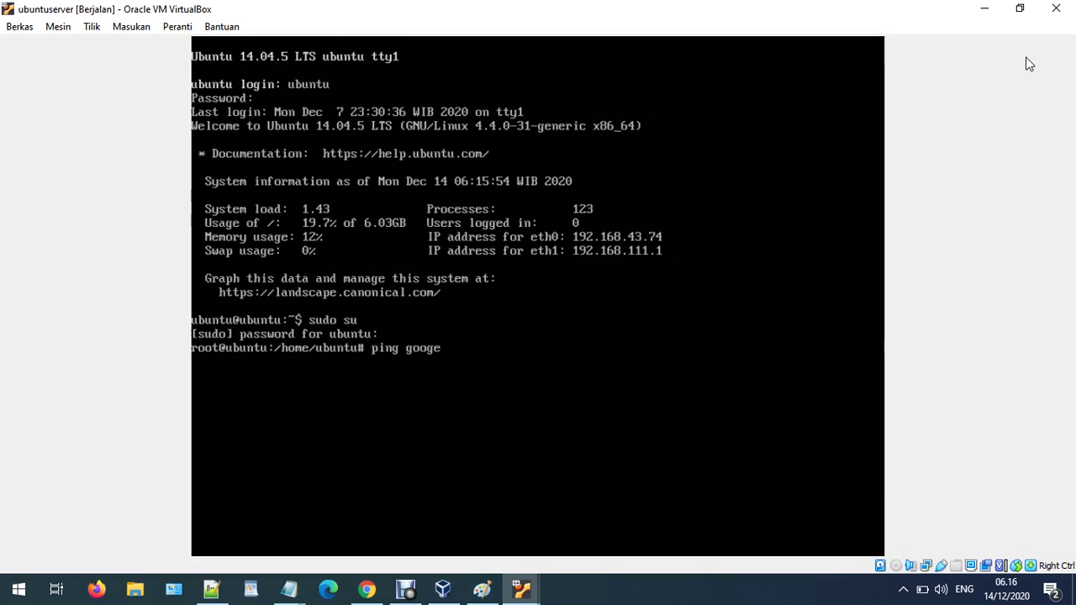
{"action": "key", "text": "BackSpace"}
{"action": "type", "text": "le.com"}
{"action": "key", "text": "Return"}
{"action": "key", "text": "ctrl+c"}
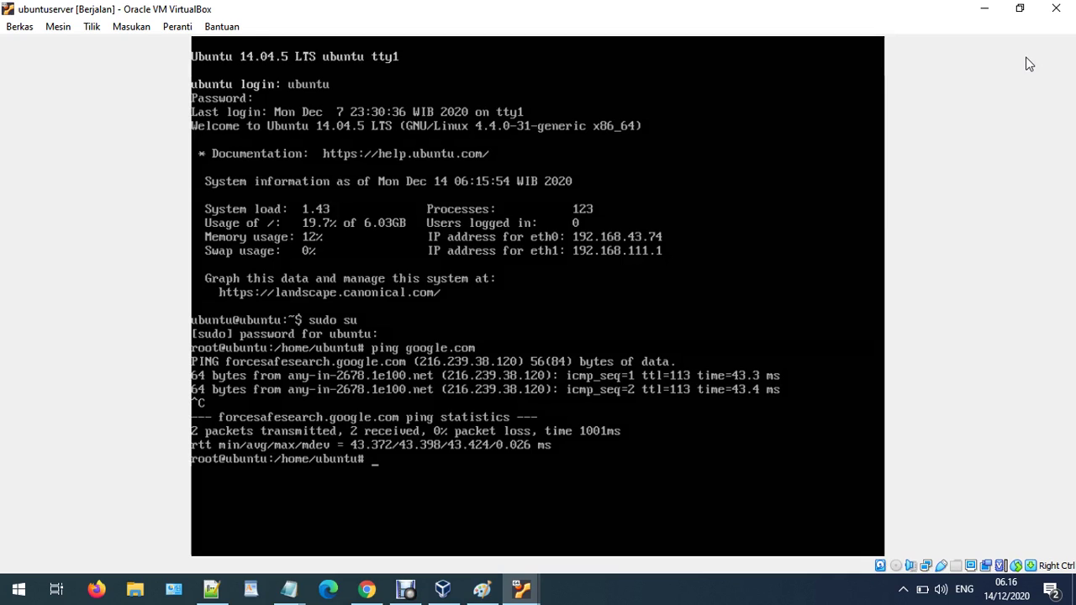
Inspect /etc/network/interfaces in nano, checking eth1's static address 192.168.111.1, then exit
{"action": "type", "text": "nano /etc/network"}
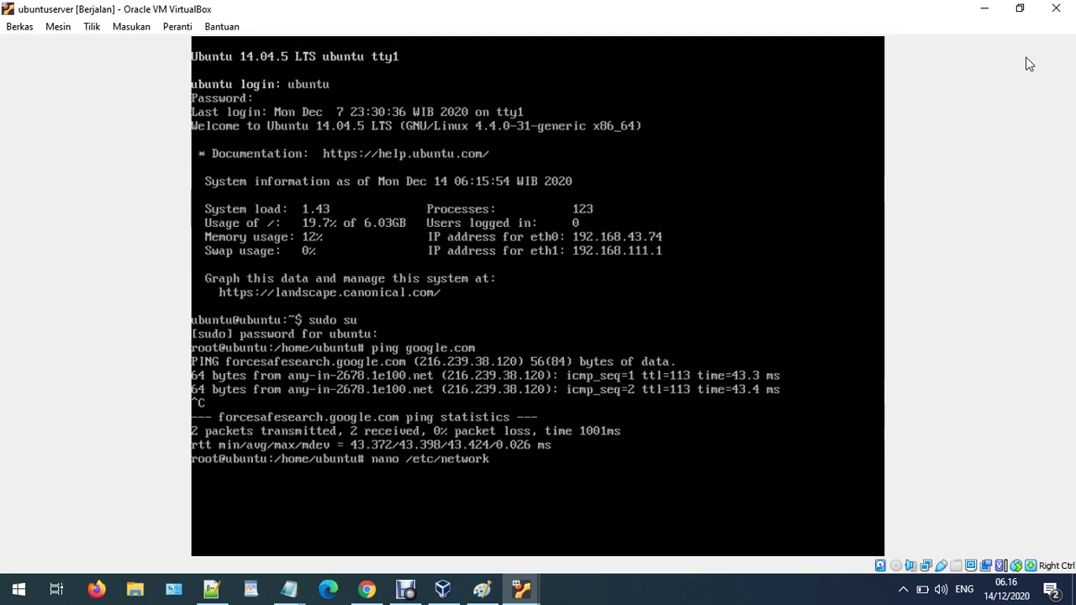
{"action": "type", "text": "/interfaces"}
{"action": "key", "text": "Return"}
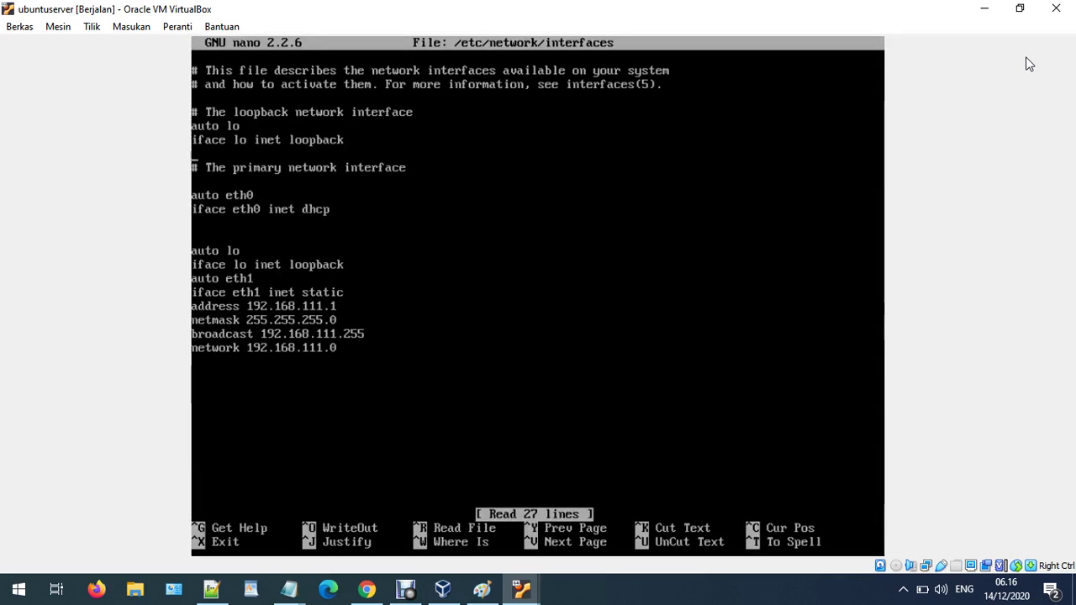
{"action": "key", "text": "Right"}
{"action": "key", "text": "Right"}
{"action": "key", "text": "Right"}
{"action": "key", "text": "Right"}
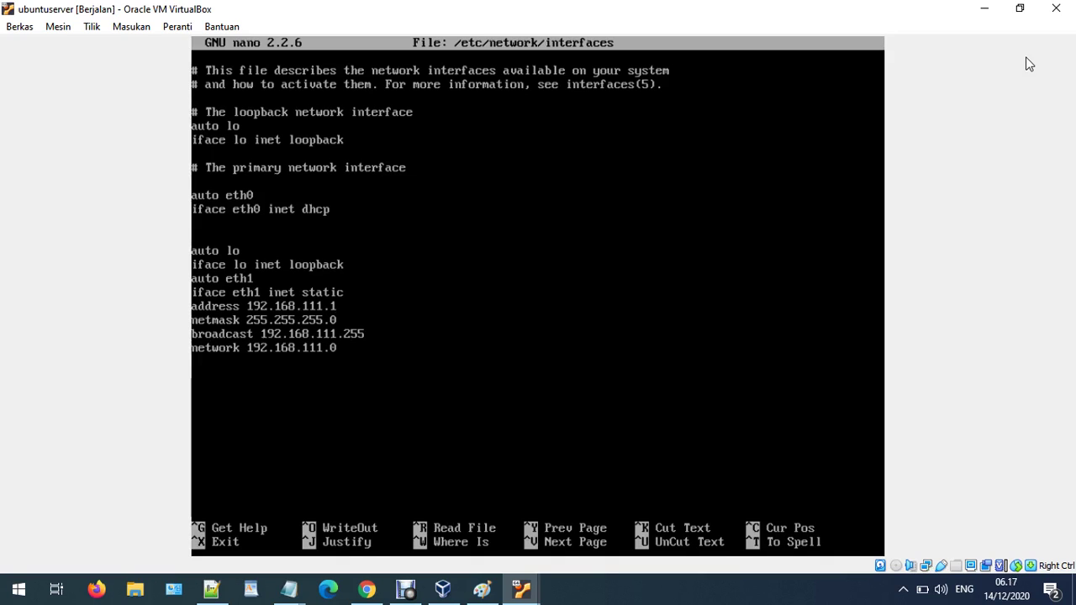
{"action": "key", "text": "Left"}
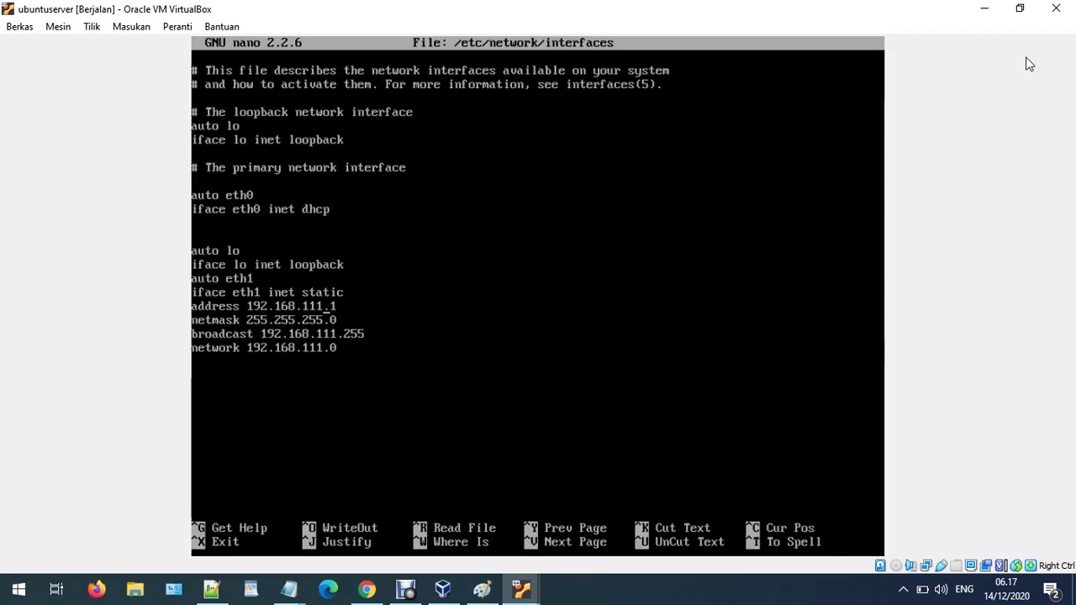
{"action": "key", "text": "Down"}
{"action": "key", "text": "ctrl+x"}
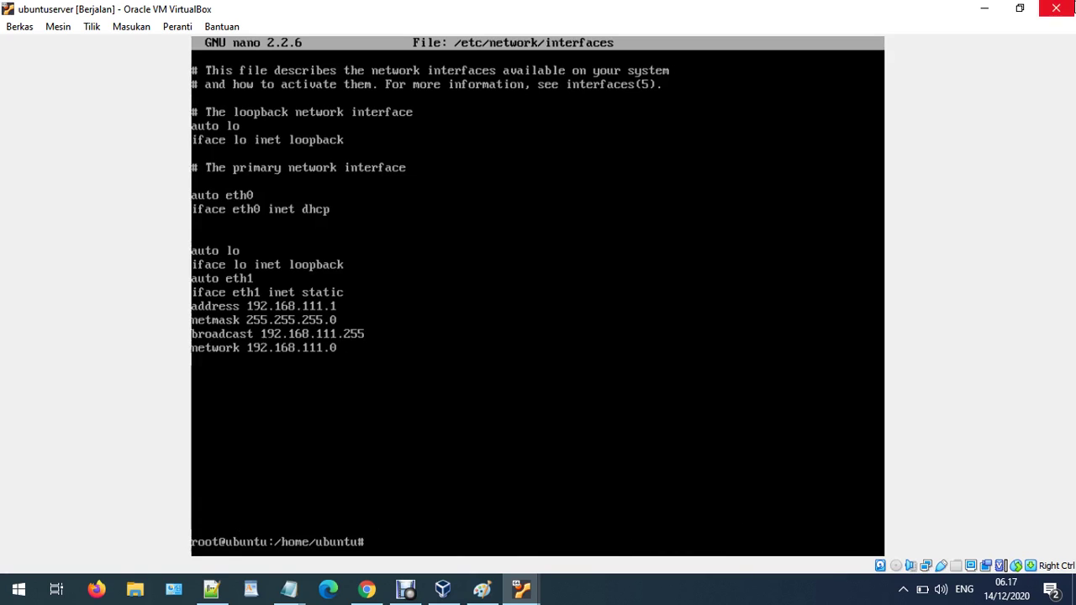
Add a light blue '192.168.111.1' label below LAN/Intranet/lokal in the Paint diagram
{"action": "left_click", "coordinate": [482, 589]}
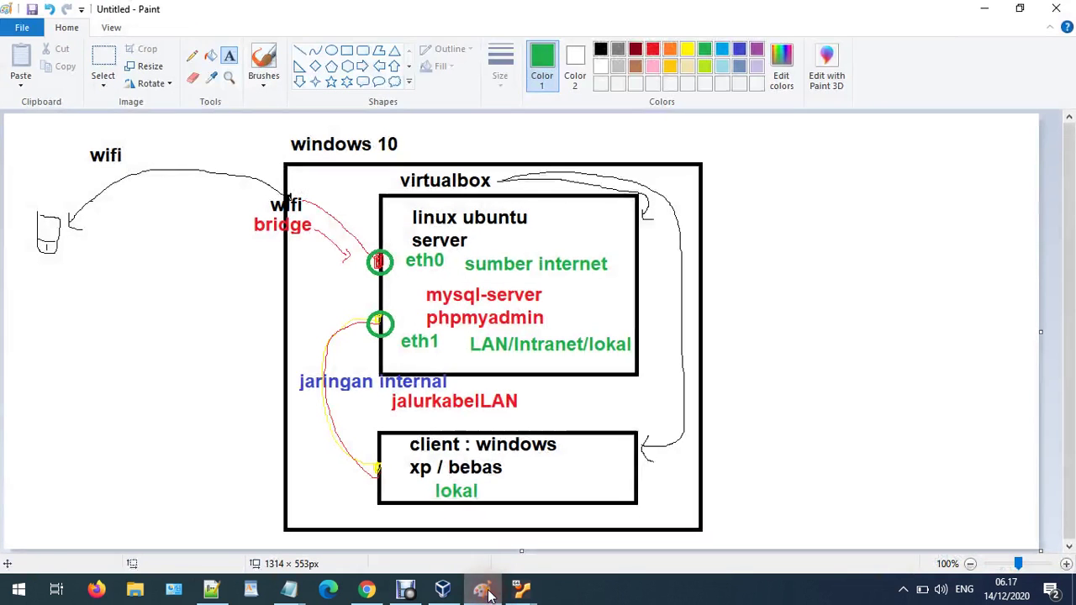
{"action": "left_click", "coordinate": [477, 362]}
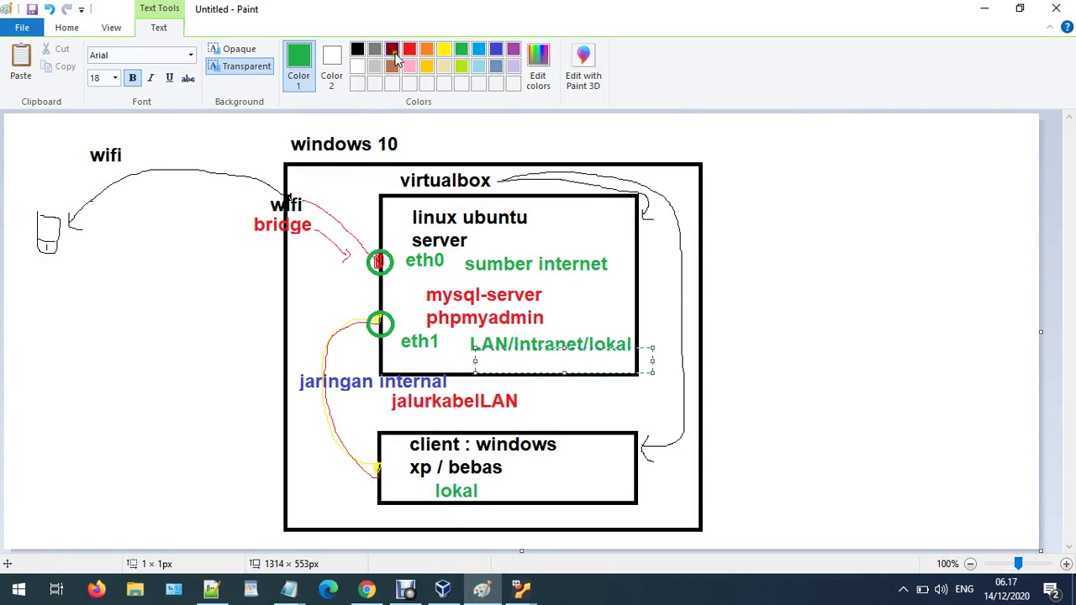
{"action": "left_click", "coordinate": [479, 51]}
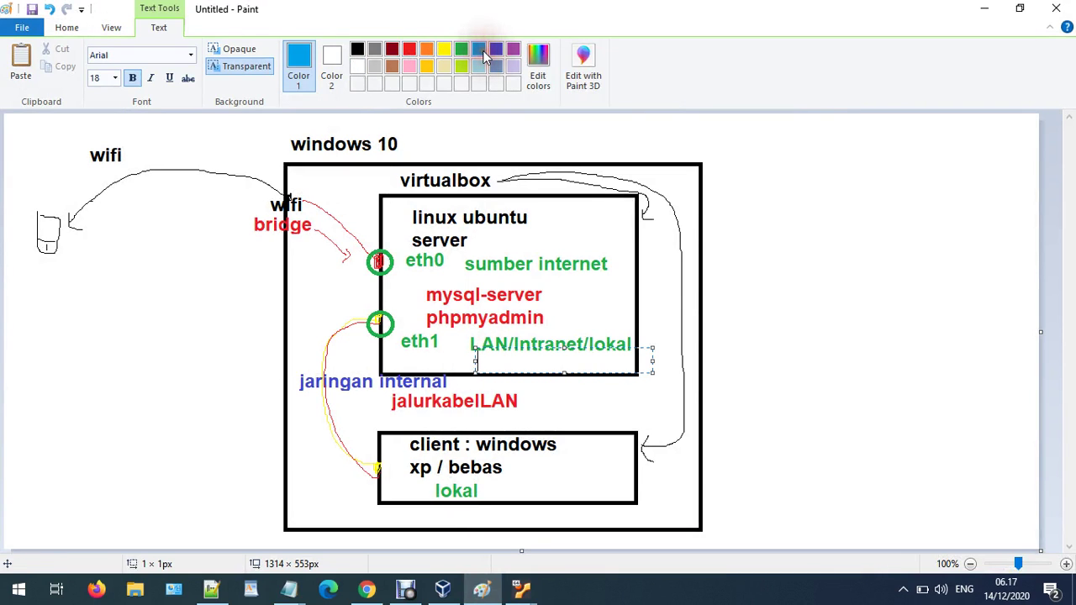
{"action": "type", "text": "192.168"}
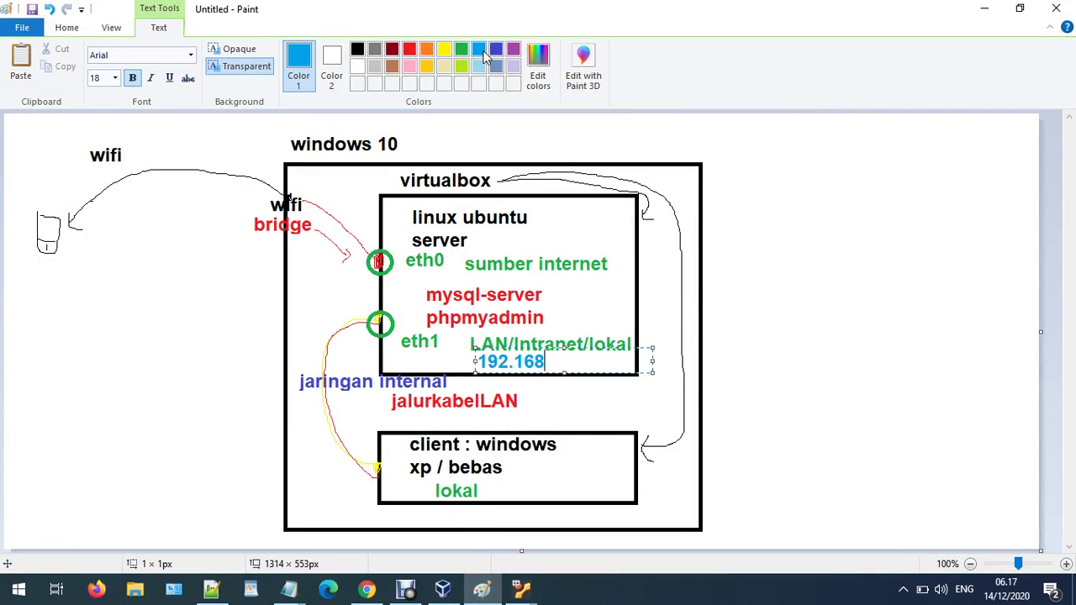
{"action": "type", "text": ".111.1"}
{"action": "left_click", "coordinate": [493, 244]}
Add the label 'ip dinamis : 192.168.43.x' beside the server, widened to one line
{"action": "left_click", "coordinate": [480, 233]}
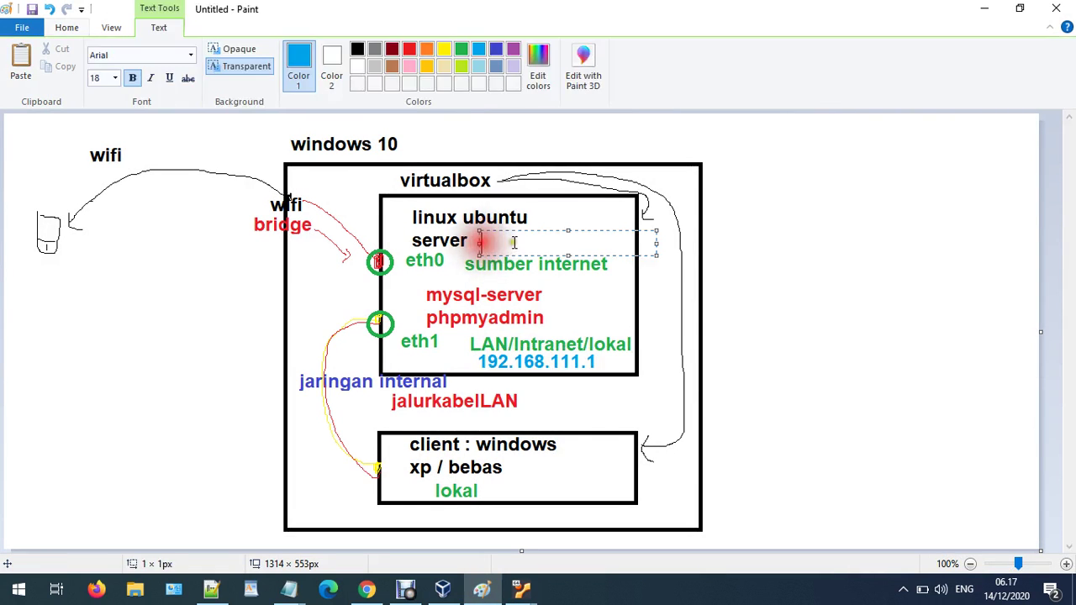
{"action": "type", "text": "ip"}
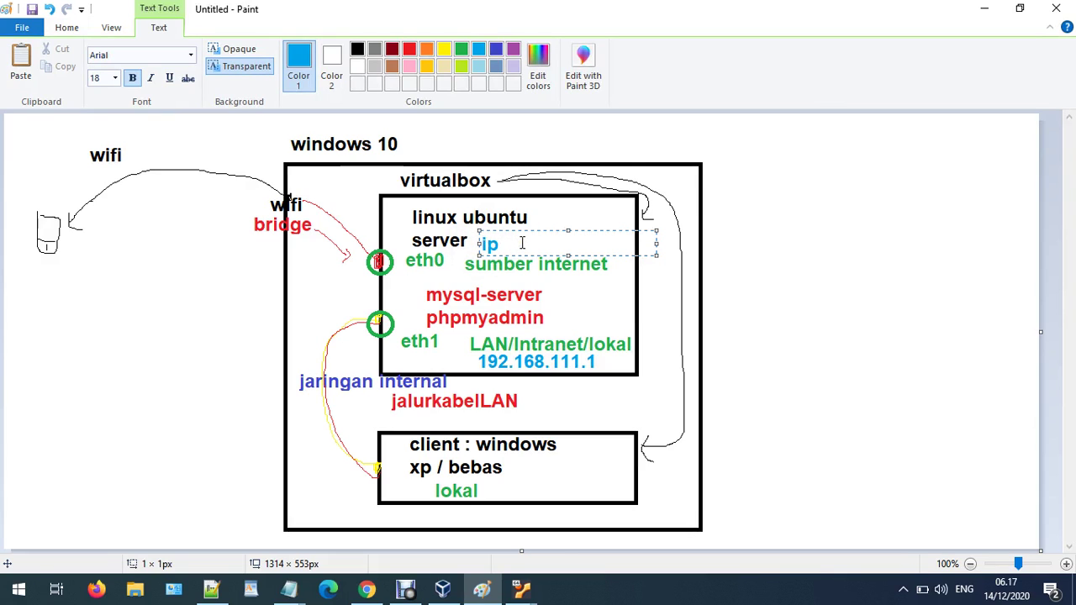
{"action": "type", "text": " dinamis"}
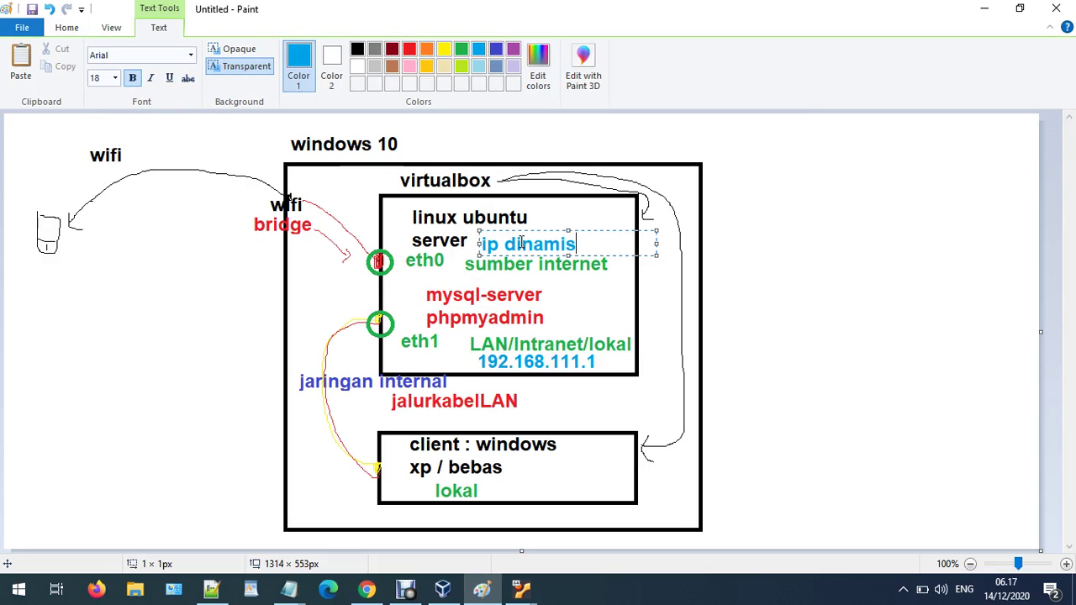
{"action": "type", "text": " : "}
{"action": "type", "text": "192"}
{"action": "type", "text": ".168"}
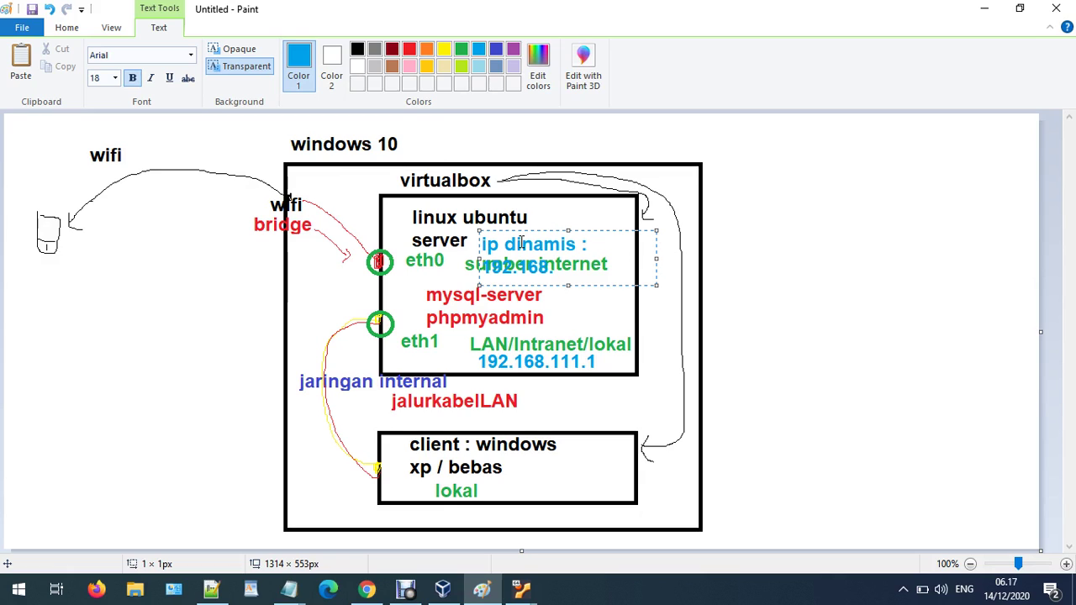
{"action": "type", "text": ".43.x"}
{"action": "left_click_drag", "start_coordinate": [657, 259], "coordinate": [861, 257]}
{"action": "left_click", "coordinate": [1008, 389]}
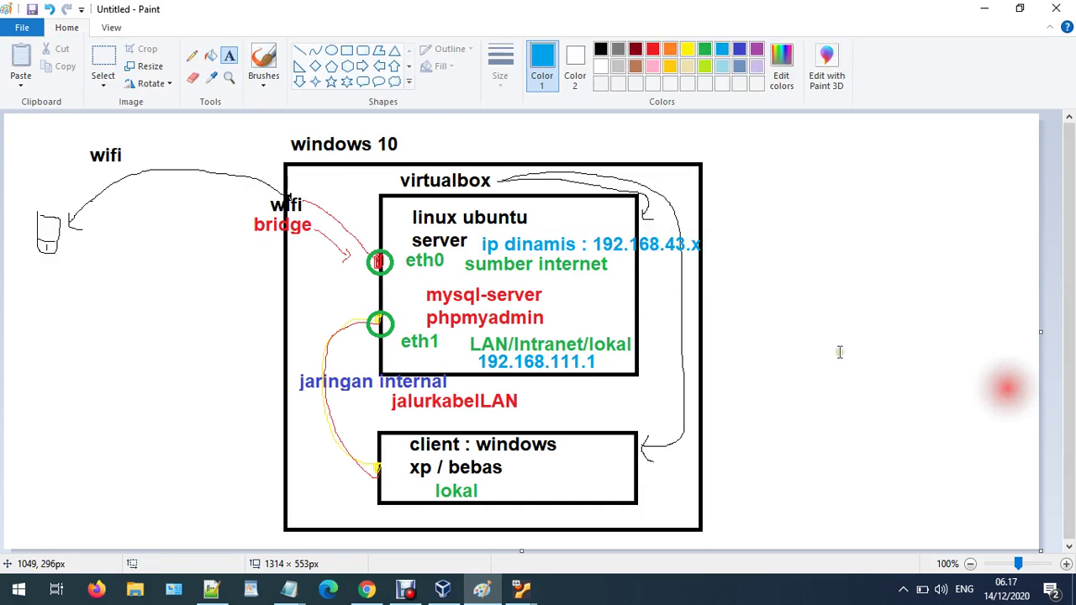
{"action": "left_click", "coordinate": [443, 589]}
Run ifconfig on the server, showing eth0 at 192.168.43.74 and eth1 at 192.168.111.1
{"action": "mouse_move", "coordinate": [523, 591]}
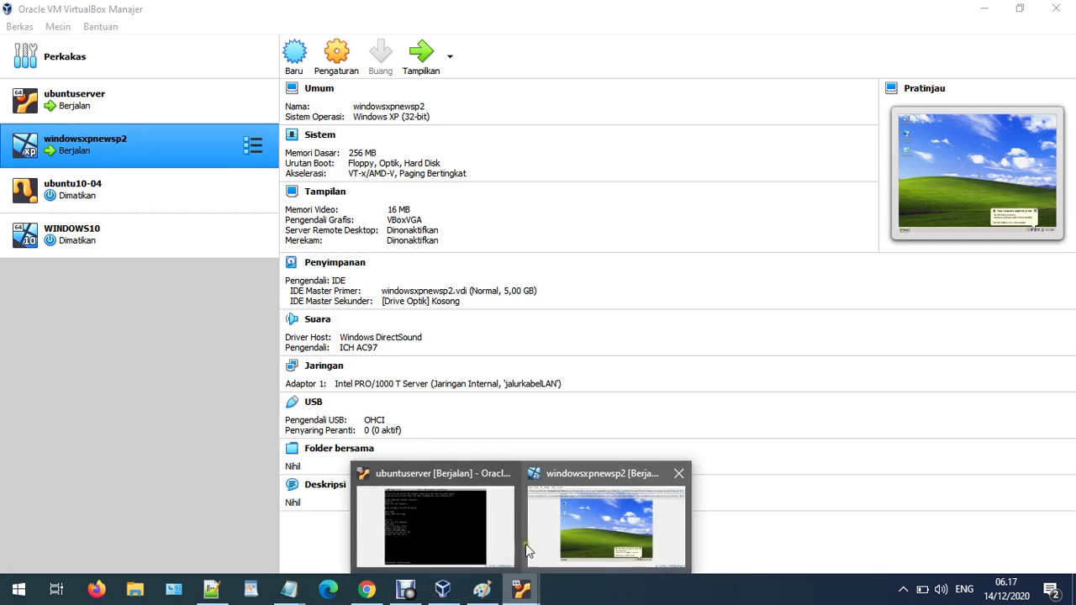
{"action": "left_click", "coordinate": [454, 528]}
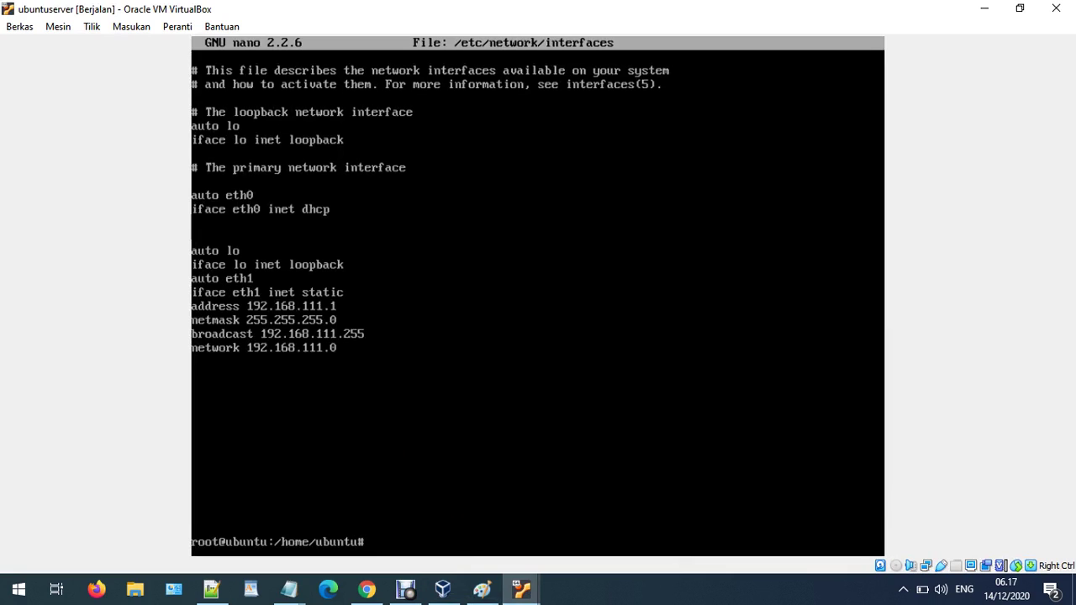
{"action": "type", "text": "ifocnfig"}
{"action": "key", "text": "Return"}
{"action": "key", "text": "ctrl+c"}
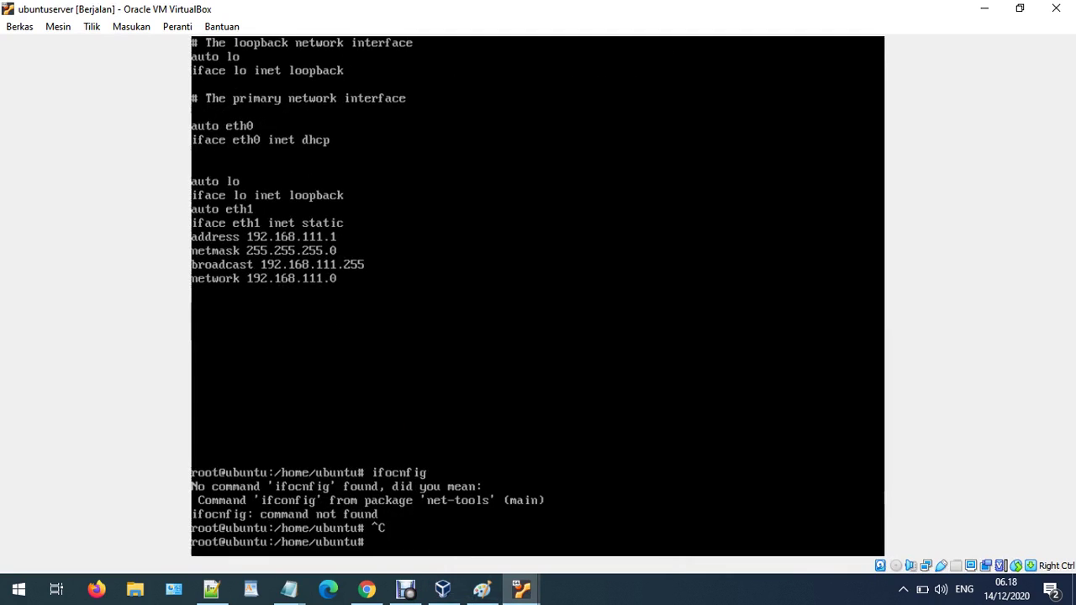
{"action": "type", "text": "ifconfig"}
{"action": "key", "text": "Return"}
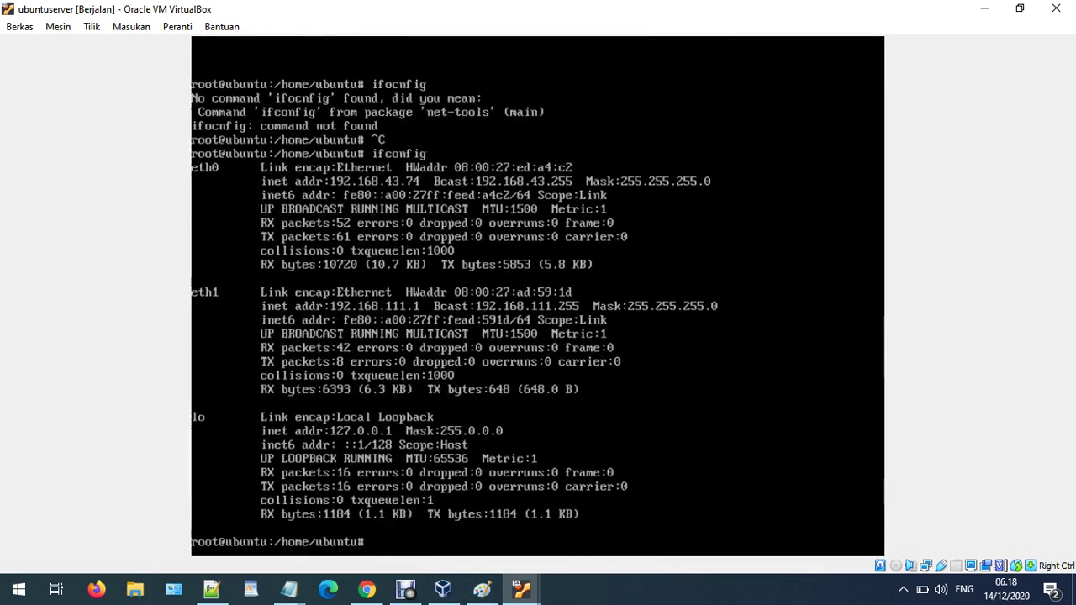
{"action": "left_click", "coordinate": [985, 8]}
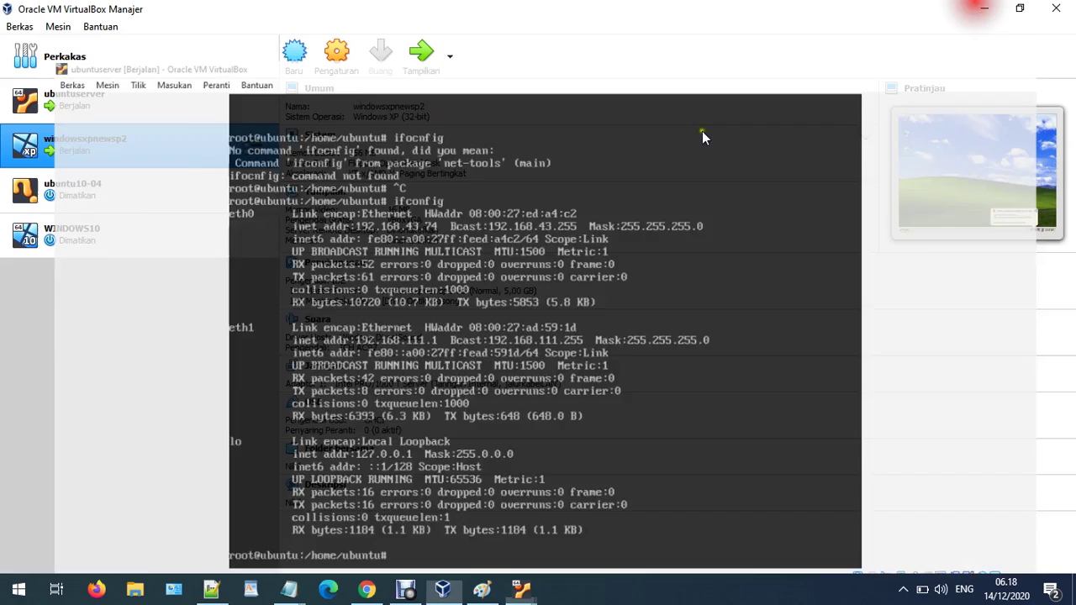
{"action": "left_click", "coordinate": [499, 593]}
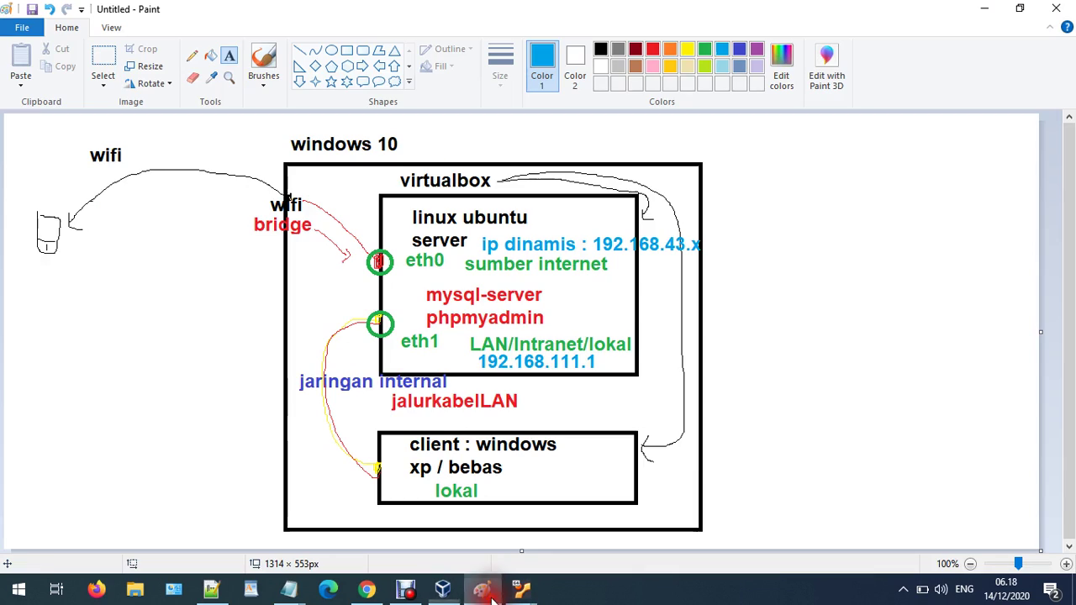
Add a '192.168.43.74' label to the right of the diagram
{"action": "left_click", "coordinate": [734, 235]}
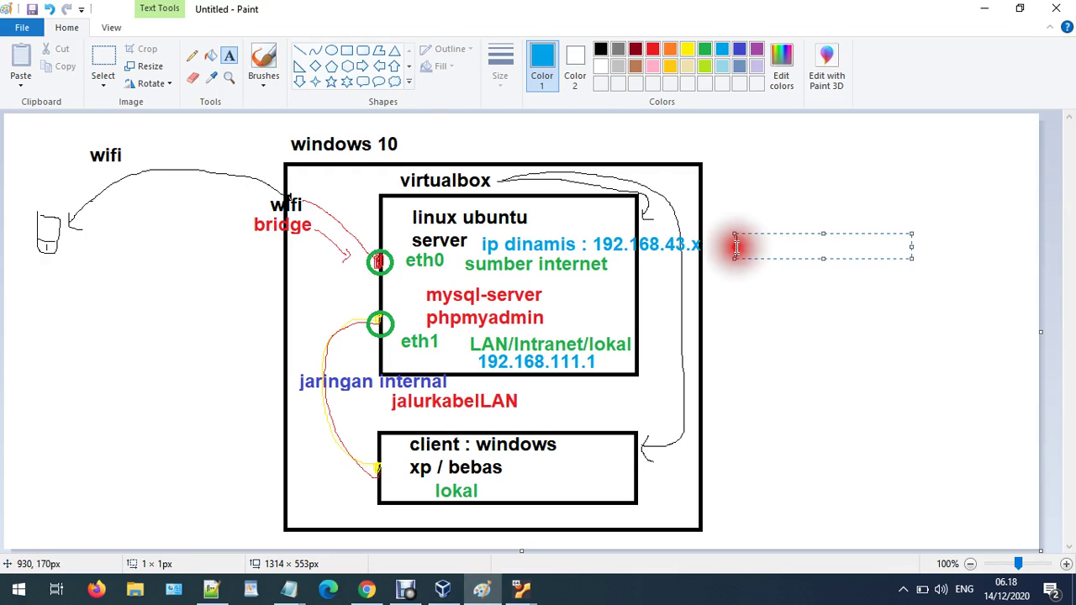
{"action": "type", "text": "192."}
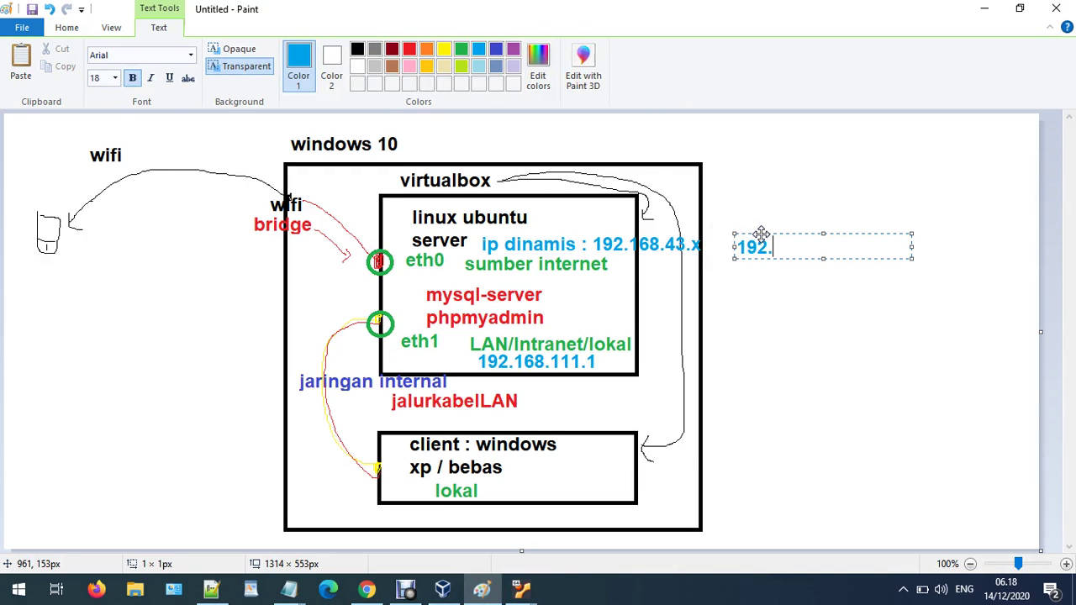
{"action": "type", "text": "168.43."}
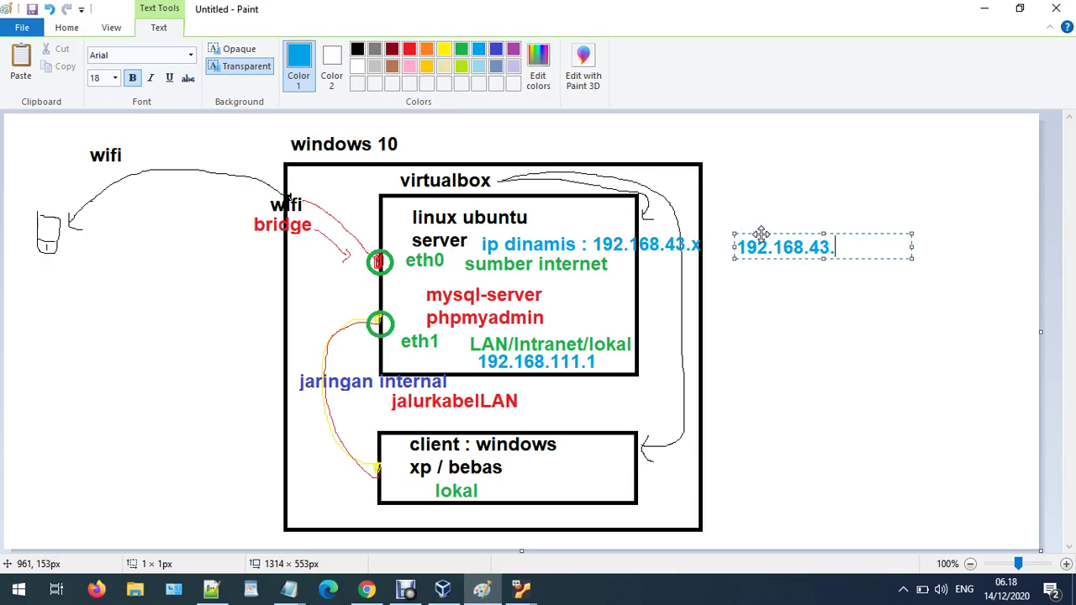
{"action": "type", "text": "74"}
{"action": "left_click", "coordinate": [814, 296]}
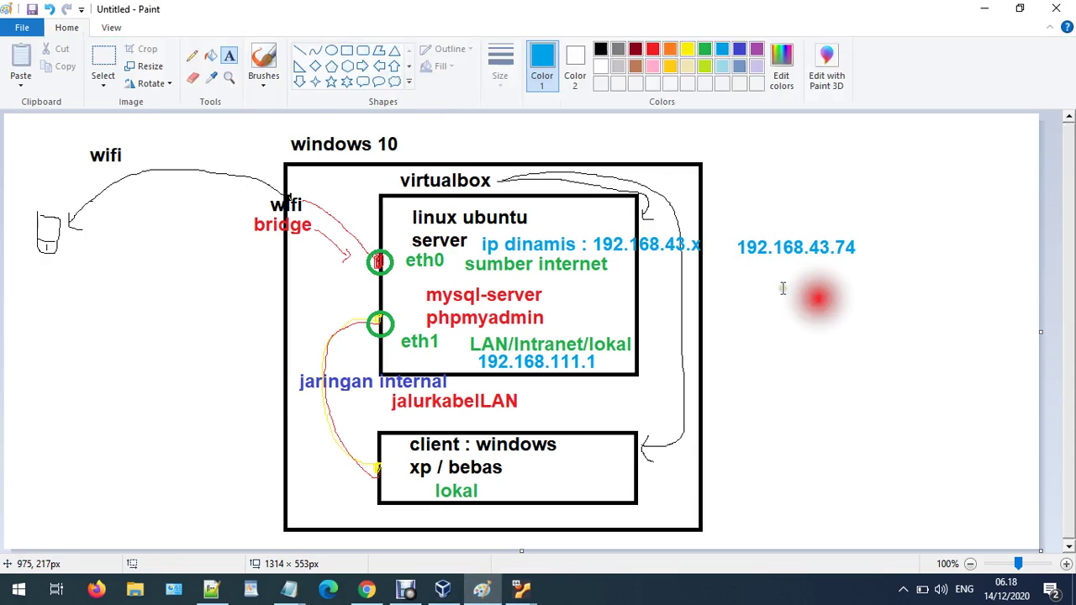
Draw a pencil line linking 192.168.43.x to 192.168.43.74 and write HP below the phone
{"action": "left_click", "coordinate": [192, 55]}
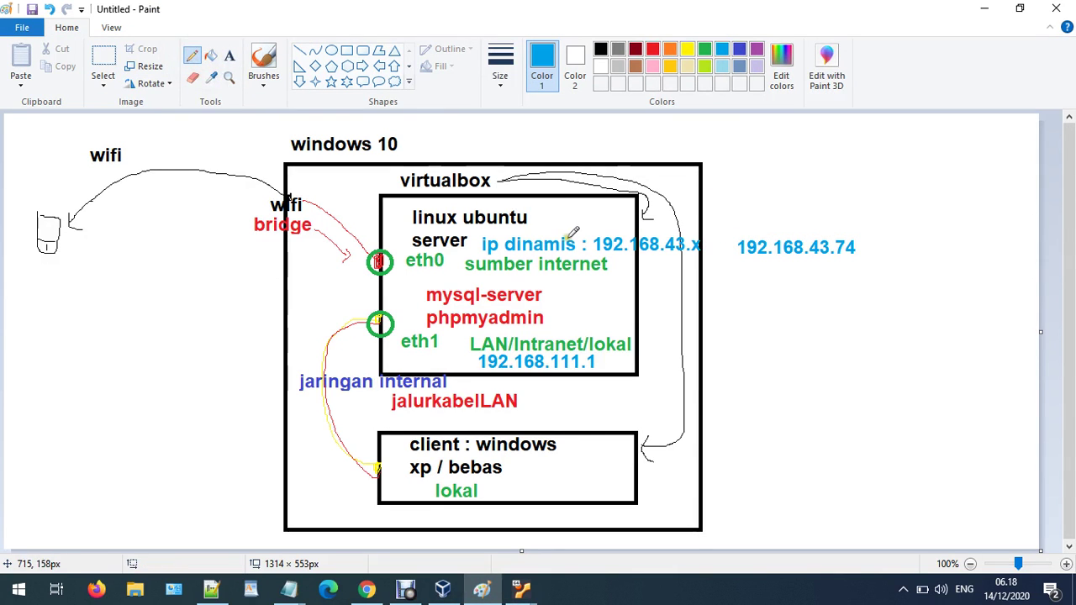
{"action": "mouse_move", "coordinate": [571, 230]}
{"action": "left_mouse_down"}
{"action": "mouse_move", "coordinate": [812, 221]}
{"action": "mouse_move", "coordinate": [795, 235]}
{"action": "left_mouse_up"}
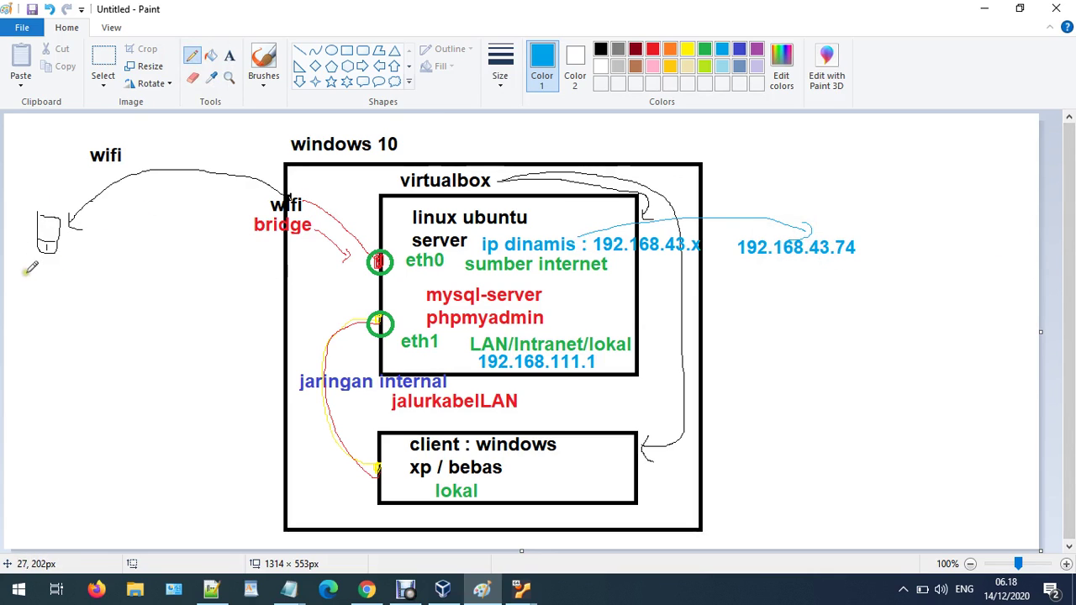
{"action": "mouse_move", "coordinate": [24, 270]}
{"action": "left_mouse_down"}
{"action": "mouse_move", "coordinate": [23, 300]}
{"action": "mouse_move", "coordinate": [52, 290]}
{"action": "mouse_move", "coordinate": [52, 330]}
{"action": "left_mouse_up"}
{"action": "left_click_drag", "start_coordinate": [53, 280], "coordinate": [52, 299]}
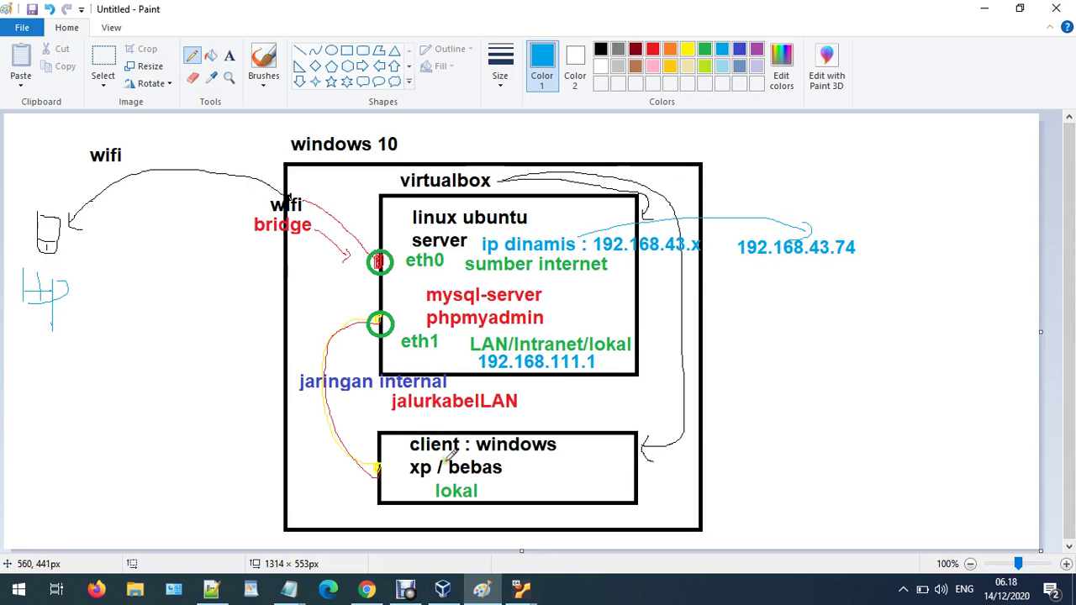
{"action": "left_click", "coordinate": [521, 588]}
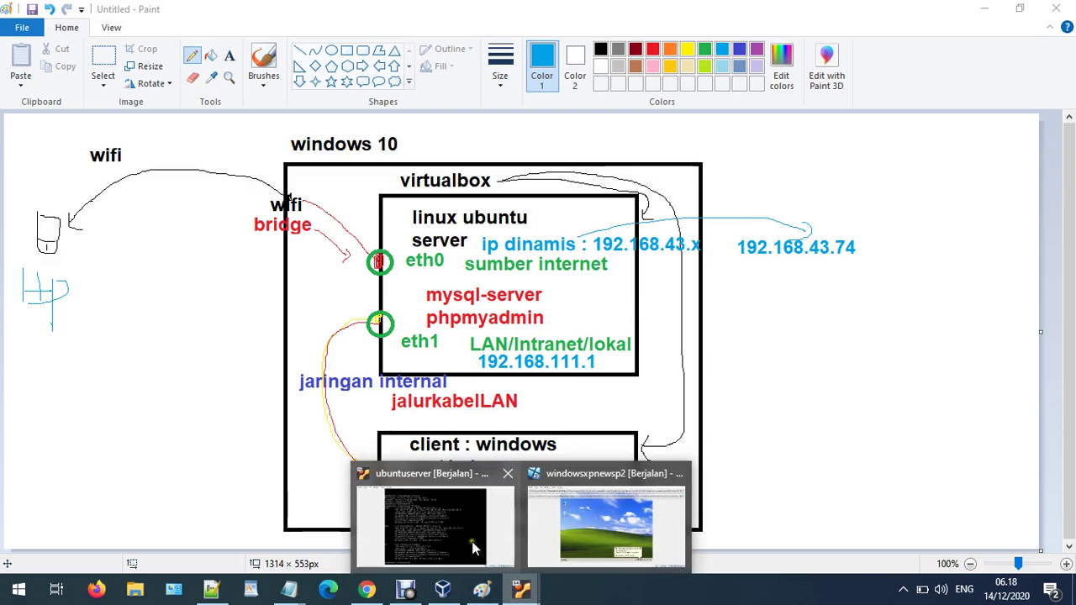
{"action": "left_click", "coordinate": [418, 534]}
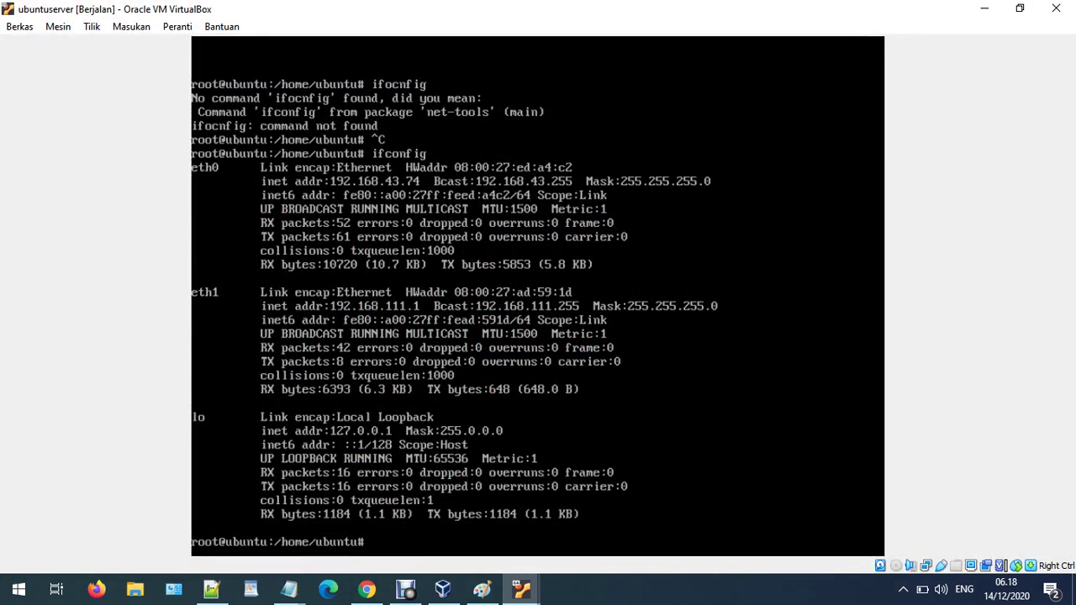
Add 'nameserver 8.8.8.8' under the existing nameserver in /etc/resolv.conf and save
{"action": "type", "text": "nano /etc/resolv.conf"}
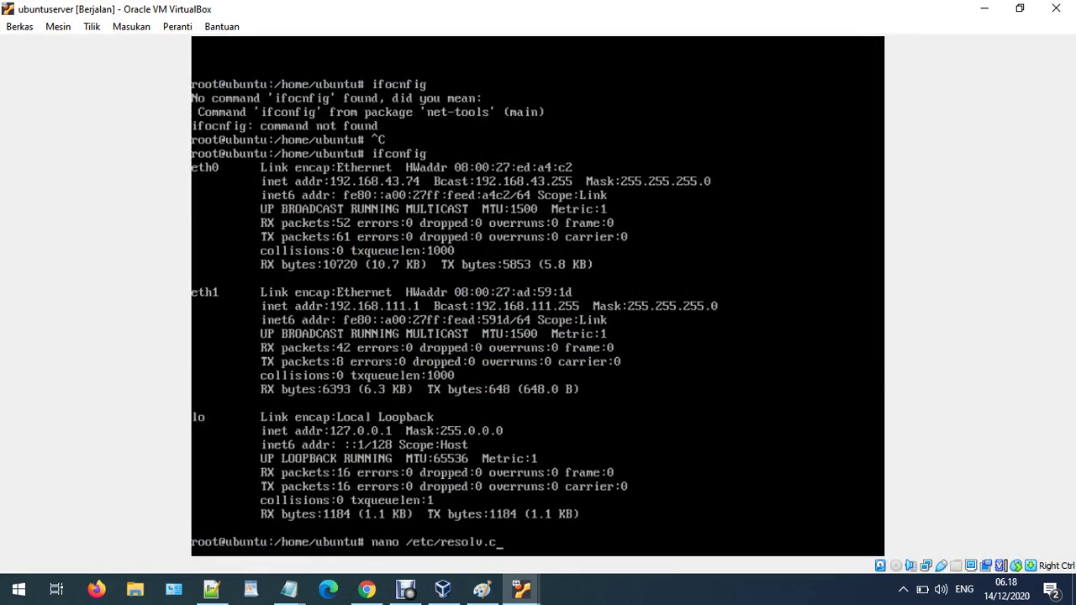
{"action": "key", "text": "Return"}
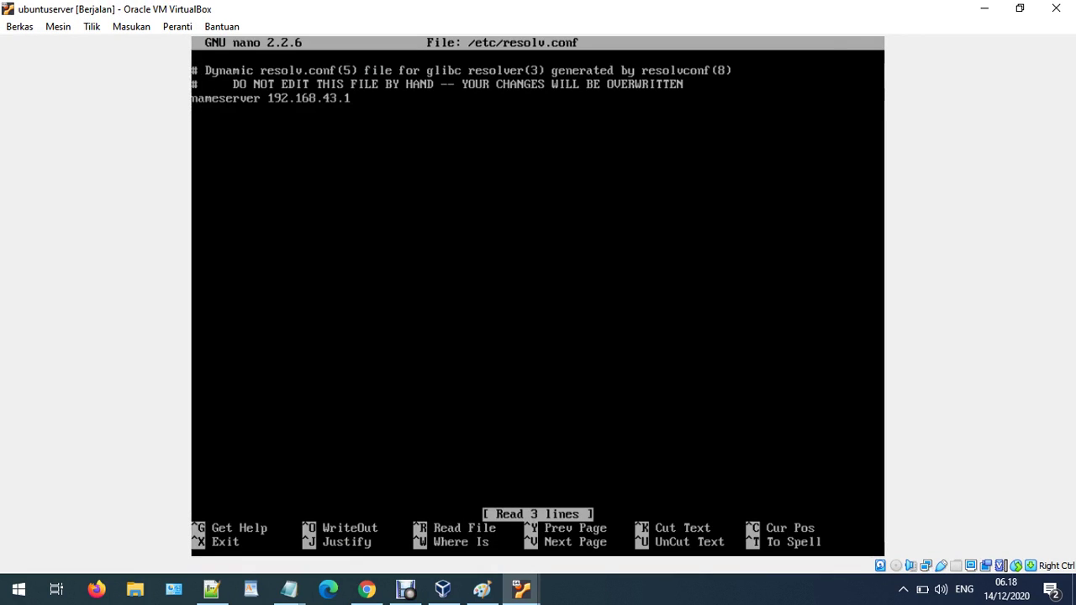
{"action": "key", "text": "Return"}
{"action": "type", "text": "nameser"}
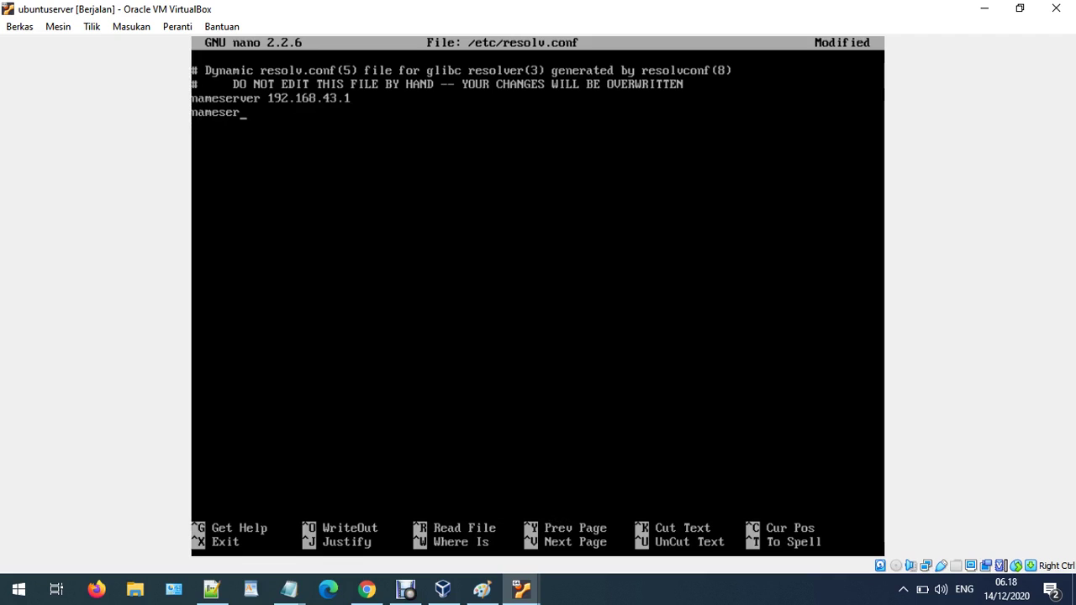
{"action": "type", "text": "ver 8.8.8.8"}
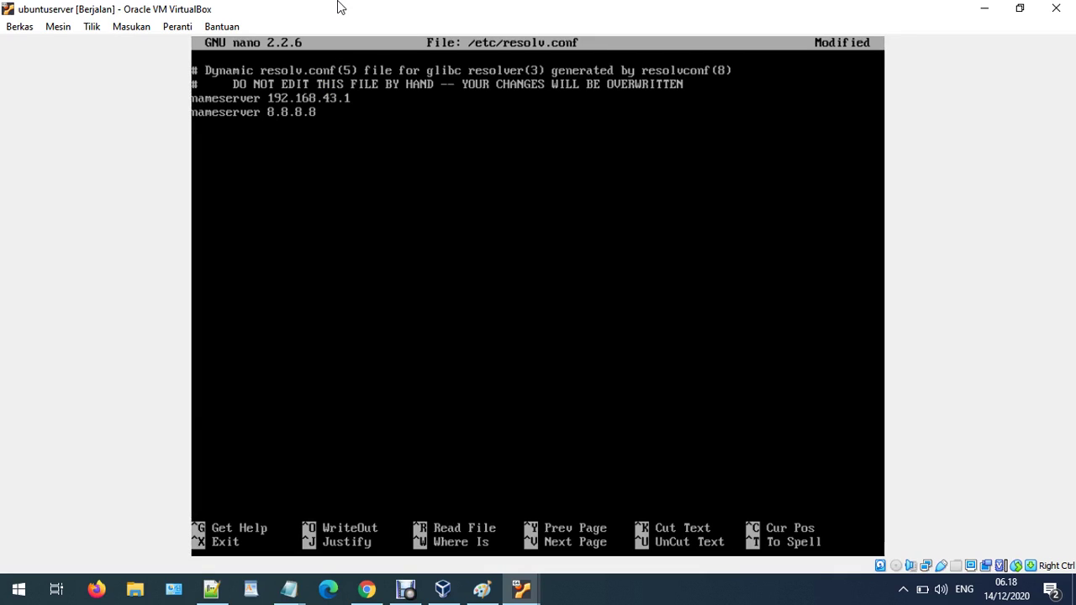
{"action": "key", "text": "ctrl+x"}
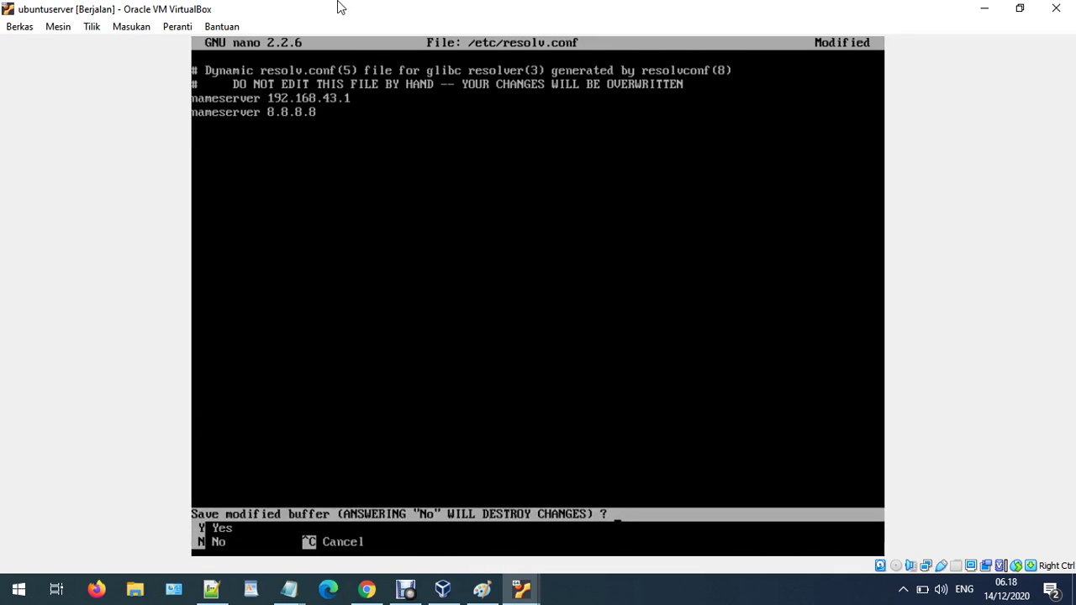
{"action": "key", "text": "y"}
{"action": "key", "text": "Return"}
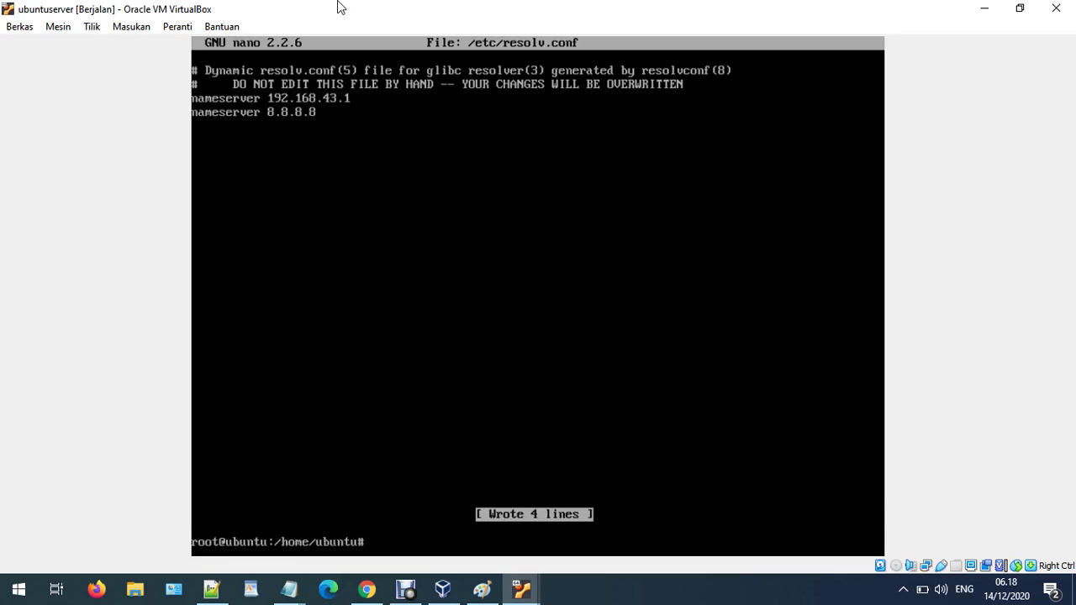
{"action": "type", "text": "nano /etc/sys"}
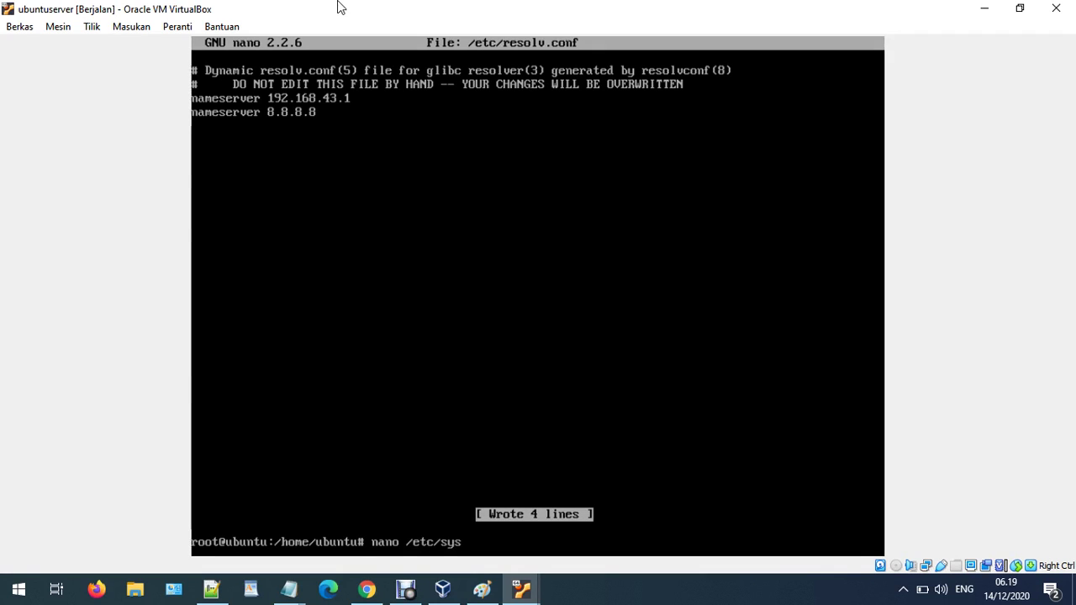
{"action": "type", "text": "ctl."}
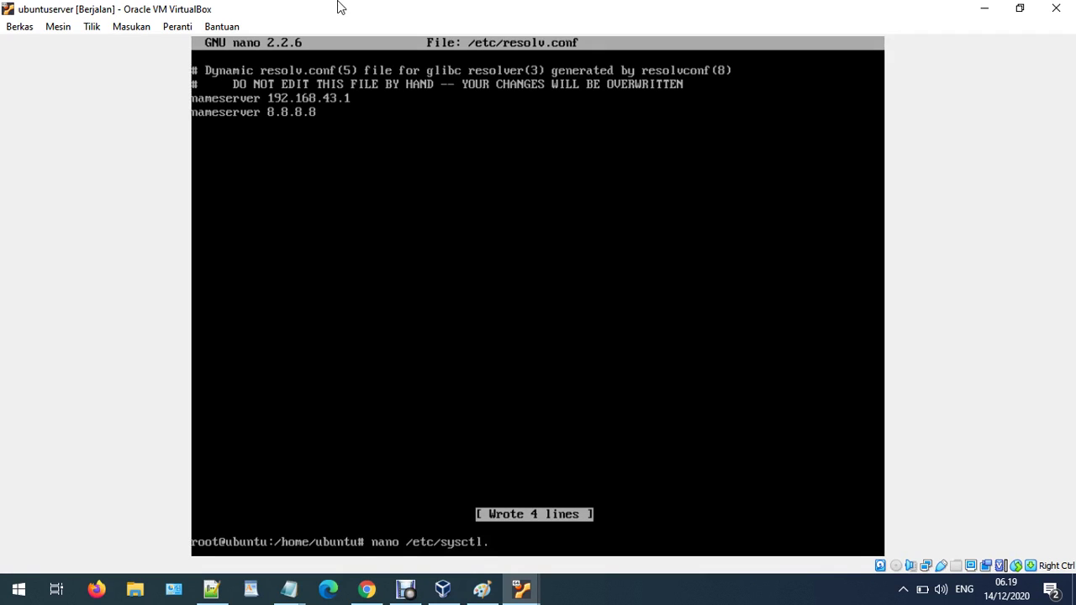
{"action": "type", "text": "conf"}
Keep net.ipv4.ip_forward=1 uncommented in /etc/sysctl.conf, save it, and clear the terminal
{"action": "key", "text": "Return"}
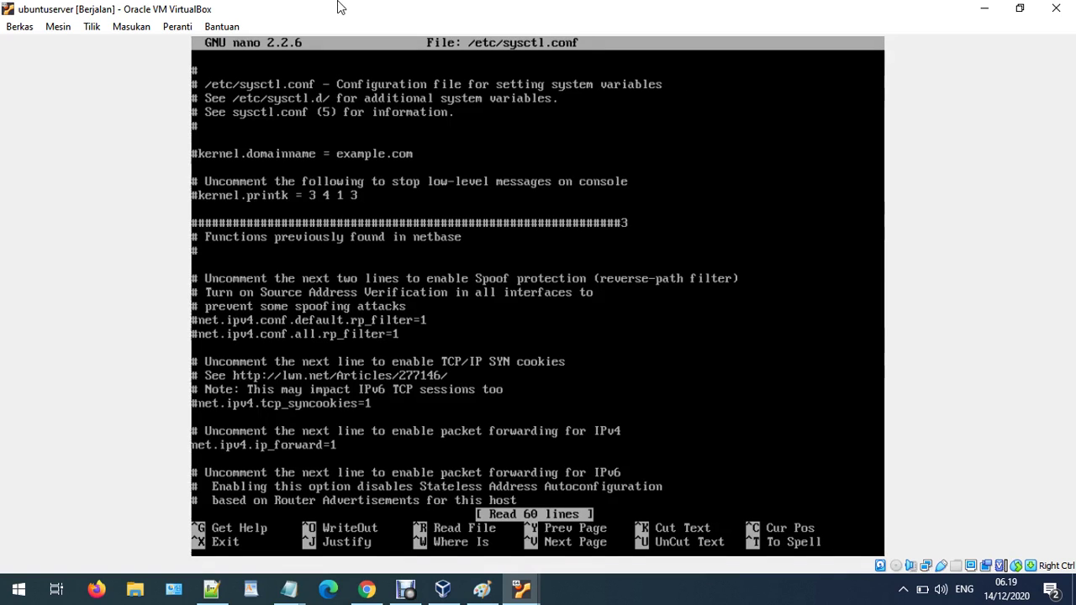
{"action": "key", "text": "Down"}
{"action": "key", "text": "Down"}
{"action": "key", "text": "Down"}
{"action": "key", "text": "Down"}
{"action": "key", "text": "Down"}
{"action": "key", "text": "Down"}
{"action": "key", "text": "Down"}
{"action": "key", "text": "Down"}
{"action": "key", "text": "Down"}
{"action": "key", "text": "Down"}
{"action": "key", "text": "Down"}
{"action": "key", "text": "Down"}
{"action": "key", "text": "Down"}
{"action": "key", "text": "Down"}
{"action": "key", "text": "Down"}
{"action": "key", "text": "Down"}
{"action": "key", "text": "Down"}
{"action": "key", "text": "Down"}
{"action": "key", "text": "Down"}
{"action": "key", "text": "Down"}
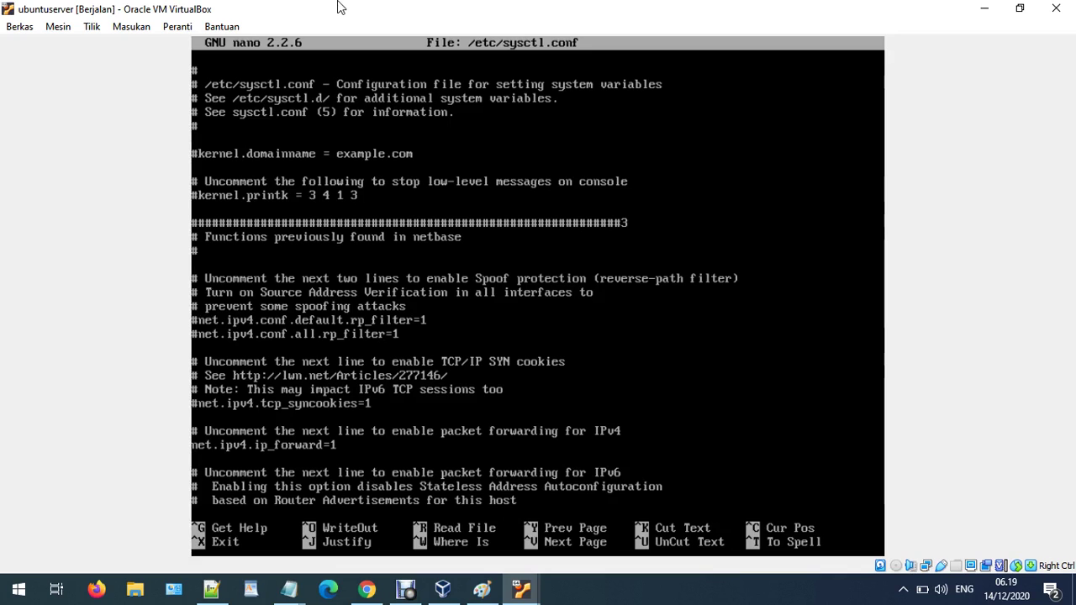
{"action": "type", "text": "#"}
{"action": "key", "text": "BackSpace"}
{"action": "key", "text": "ctrl+x"}
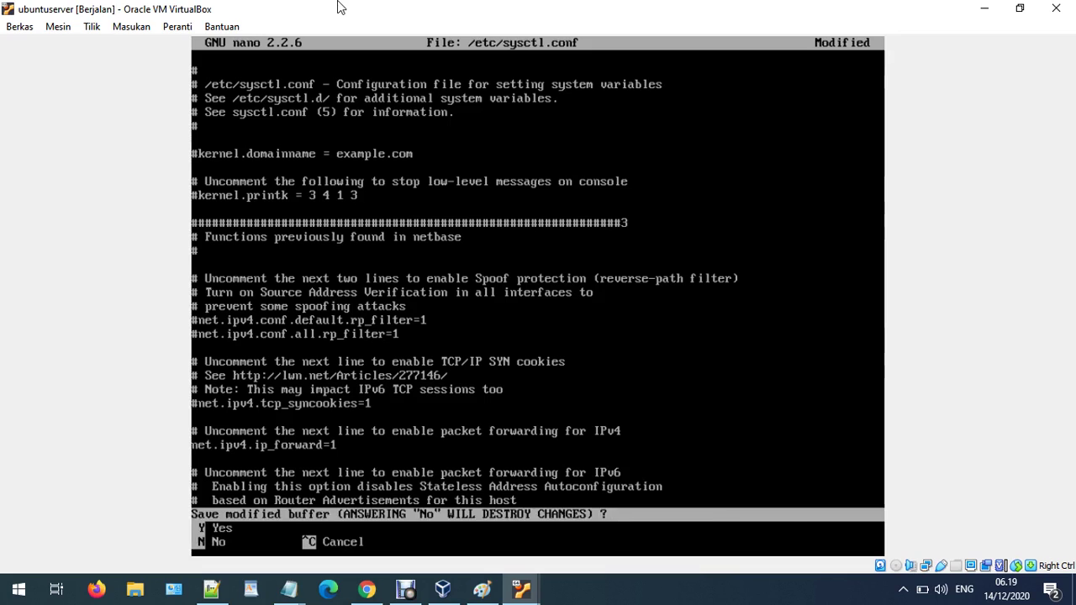
{"action": "key", "text": "y"}
{"action": "key", "text": "Return"}
{"action": "type", "text": "cle"}
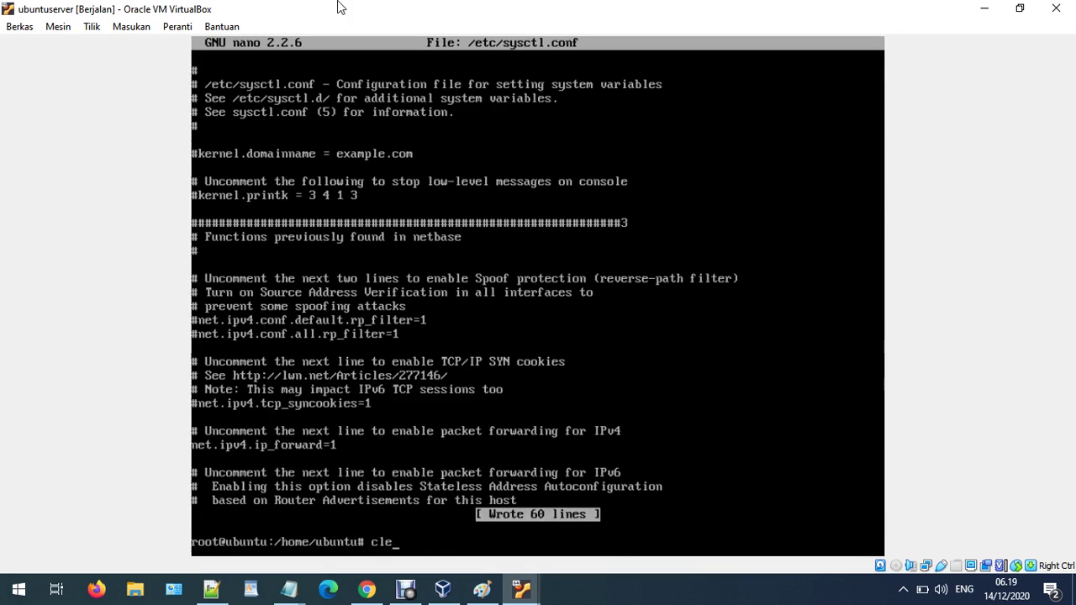
{"action": "type", "text": "ar"}
{"action": "key", "text": "Return"}
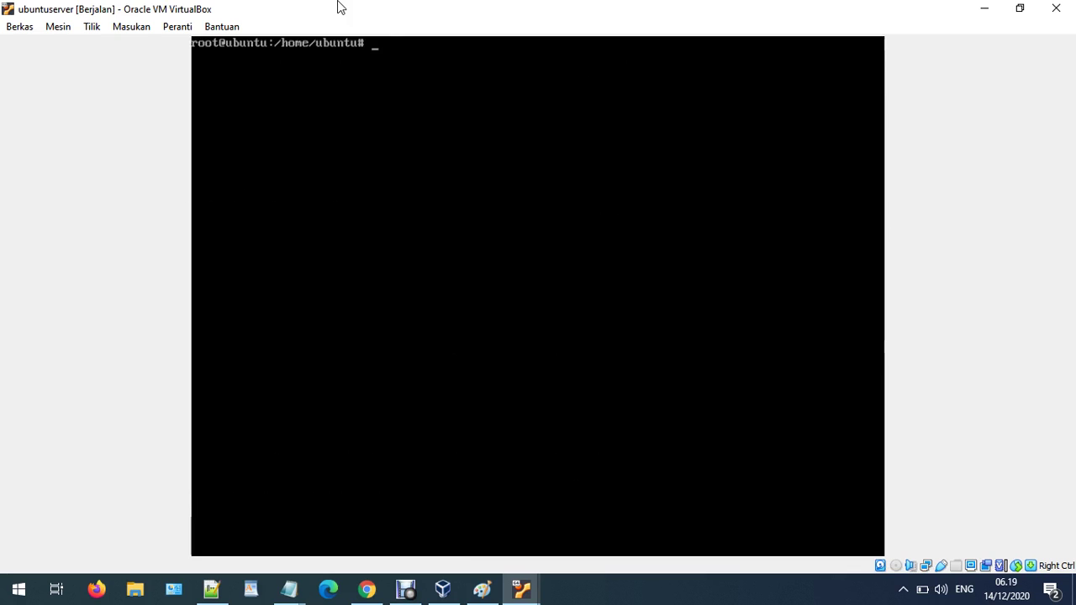
Restart eth0 with ifdown eth0 and ifup eth0 so it renews 192.168.43.74
{"action": "type", "text": "/etc/"}
{"action": "key", "text": "BackSpace"}
{"action": "key", "text": "BackSpace"}
{"action": "key", "text": "BackSpace"}
{"action": "key", "text": "BackSpace"}
{"action": "key", "text": "BackSpace"}
{"action": "type", "text": "idown"}
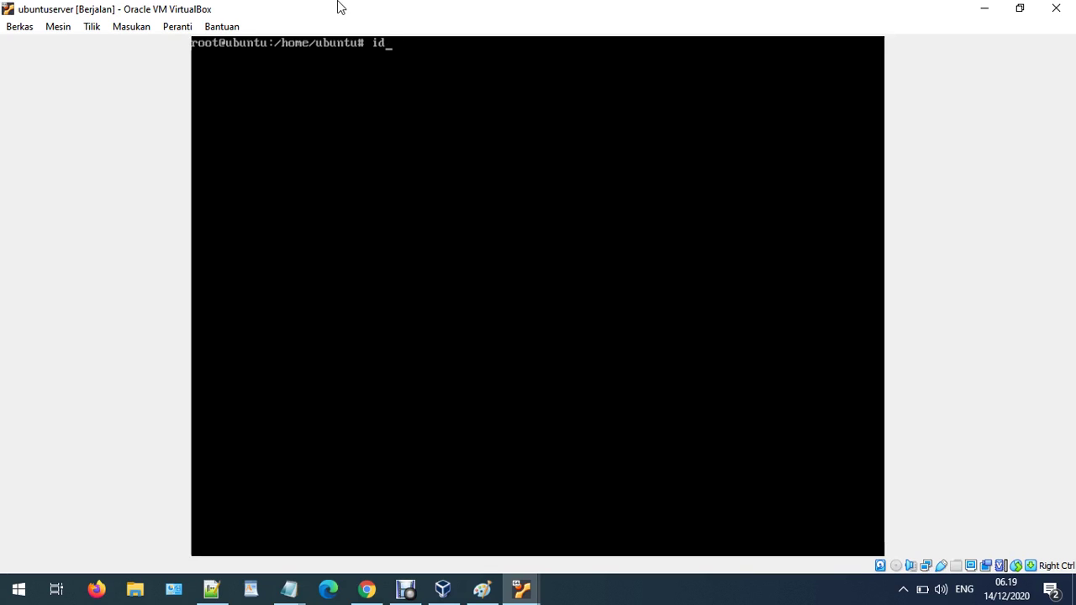
{"action": "type", "text": "down"}
{"action": "key", "text": "BackSpace"}
{"action": "key", "text": "BackSpace"}
{"action": "key", "text": "BackSpace"}
{"action": "key", "text": "BackSpace"}
{"action": "key", "text": "BackSpace"}
{"action": "type", "text": "fdown eth0"}
{"action": "key", "text": "Return"}
{"action": "type", "text": "if"}
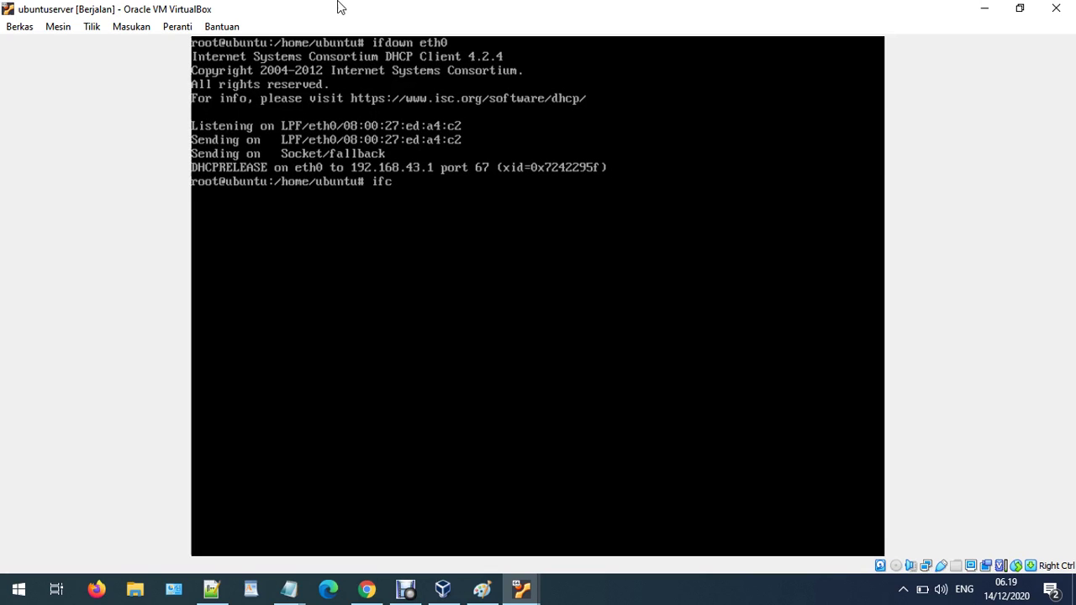
{"action": "type", "text": "up"}
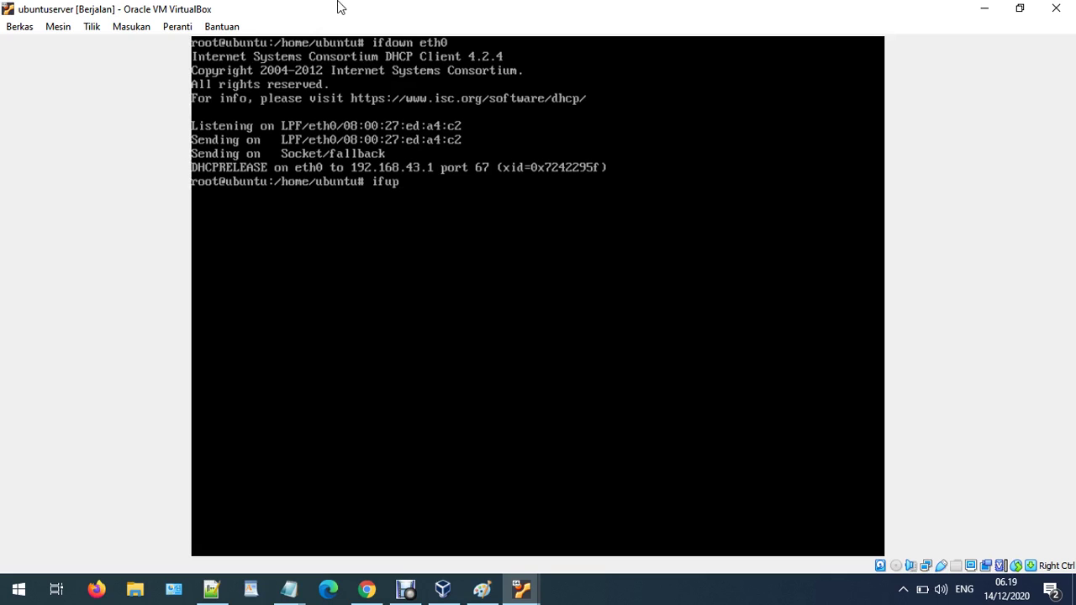
{"action": "type", "text": " eth0"}
{"action": "key", "text": "Return"}
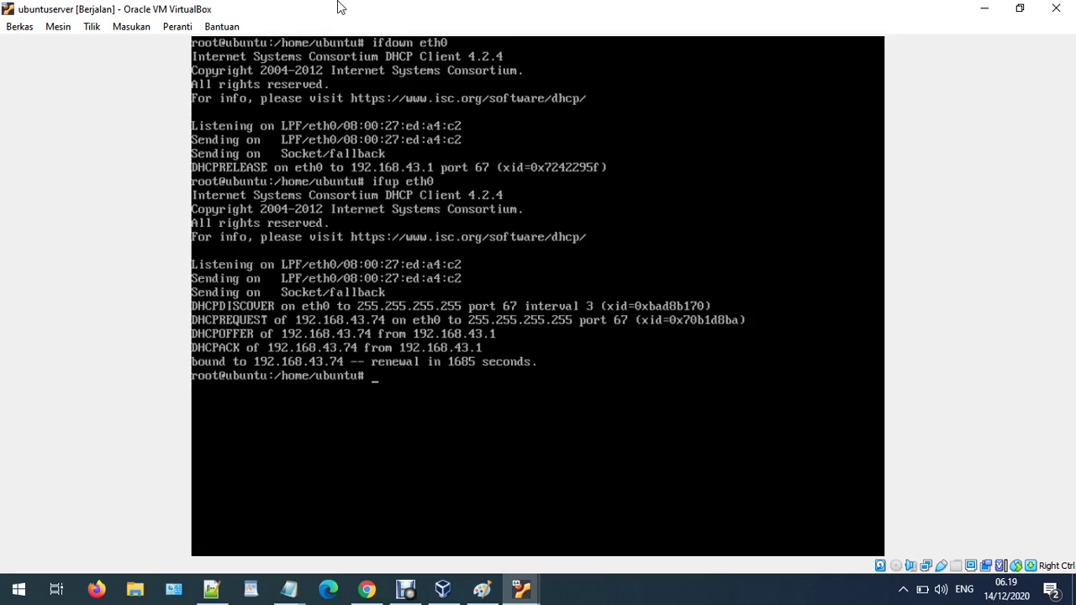
Restart eth1 with ifdown eth1 and ifup eth1, then clear the terminal
{"action": "type", "text": "ifdow"}
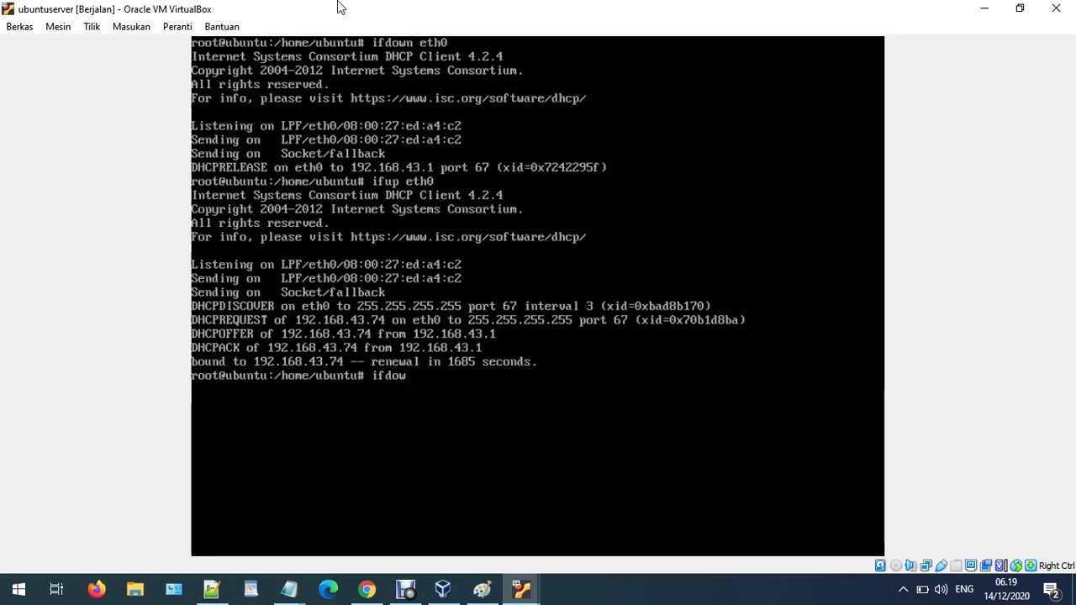
{"action": "type", "text": "n eth1"}
{"action": "key", "text": "Return"}
{"action": "type", "text": "ifup"}
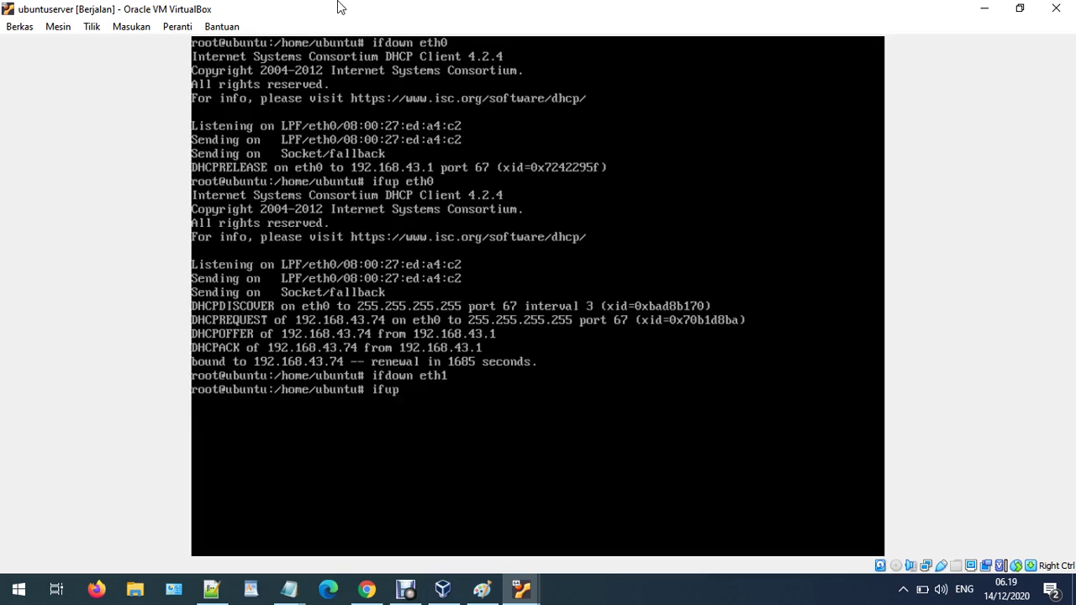
{"action": "type", "text": " eth1"}
{"action": "key", "text": "Return"}
{"action": "type", "text": "clear"}
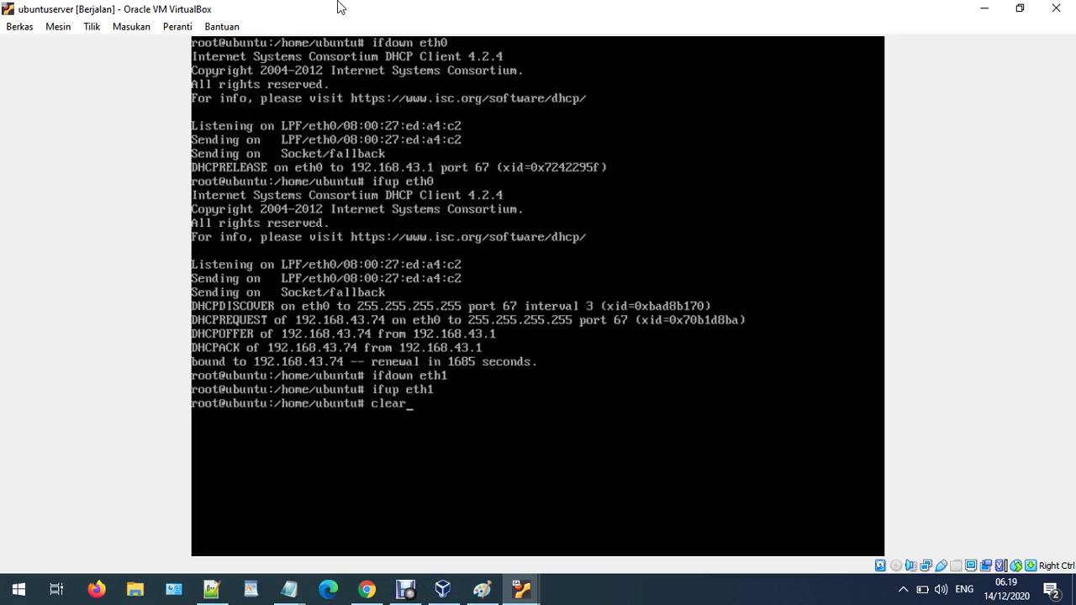
{"action": "key", "text": "Return"}
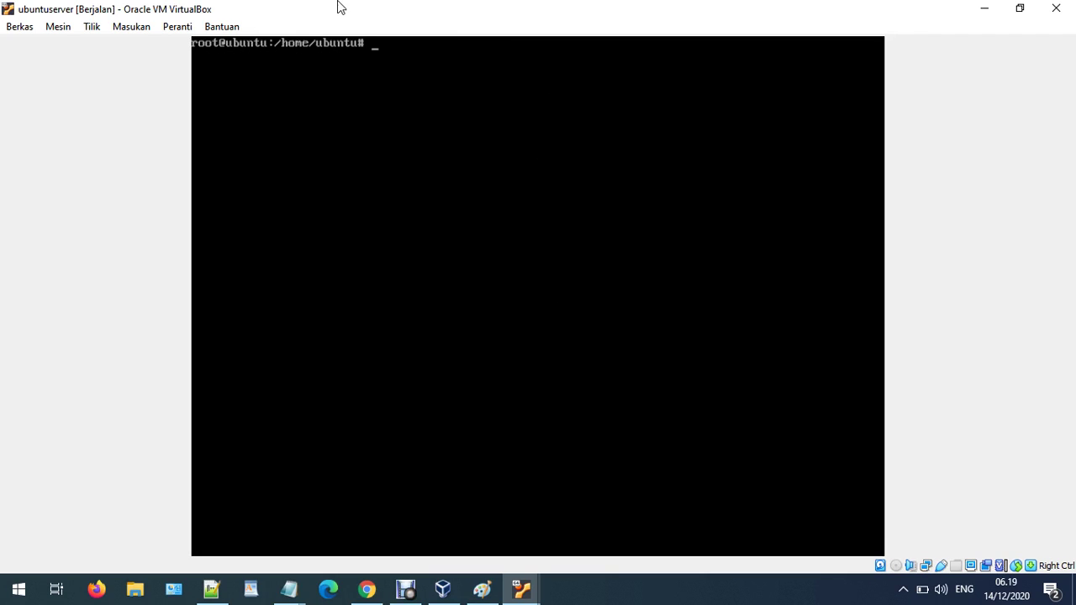
{"action": "type", "text": "ping google.com"}
Ping google.com for three replies, then run apt-get update to refresh package lists
{"action": "key", "text": "Return"}
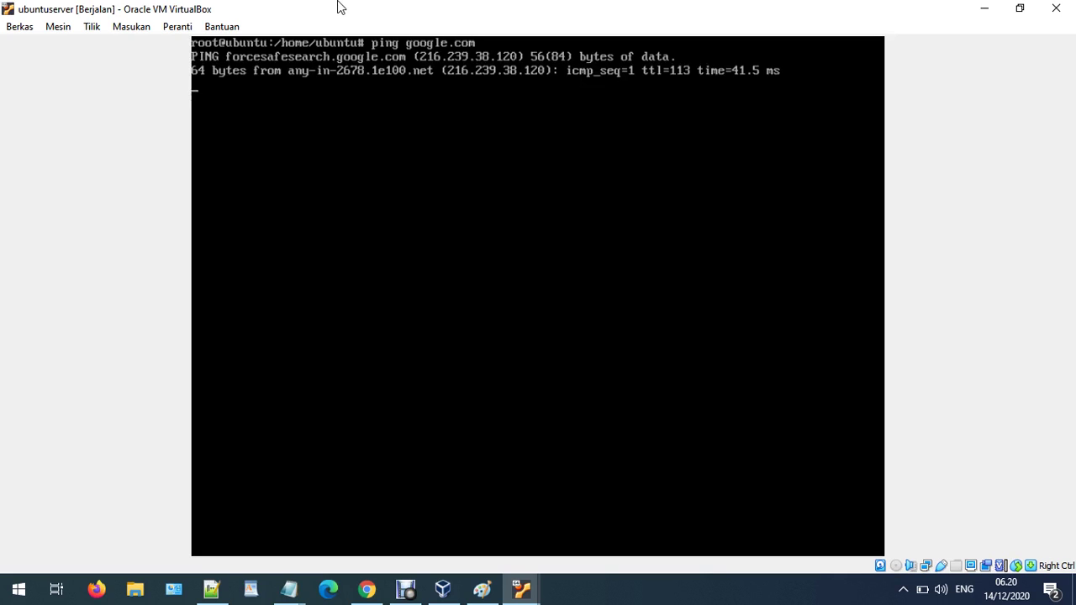
{"action": "key", "text": "ctrl+c"}
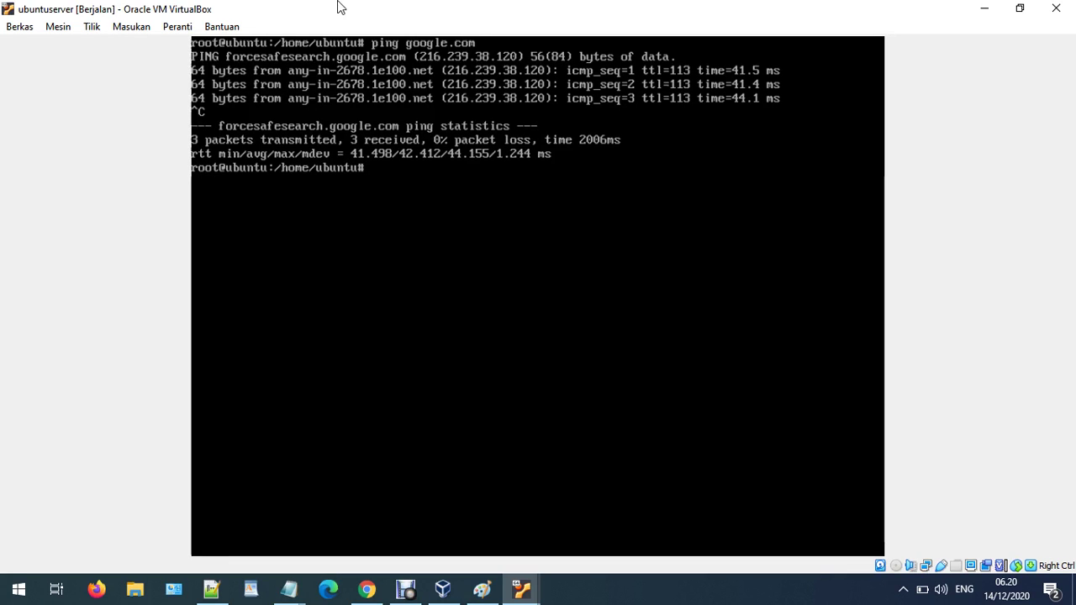
{"action": "type", "text": "p"}
{"action": "type", "text": "apt"}
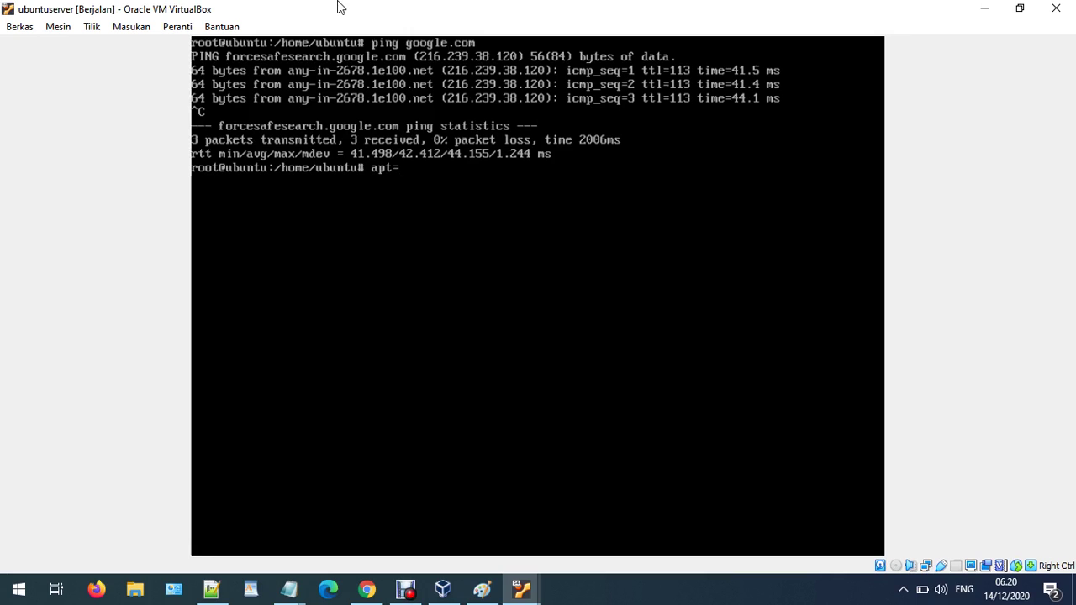
{"action": "type", "text": "-h"}
{"action": "type", "text": "get"}
{"action": "type", "text": " update"}
{"action": "key", "text": "Return"}
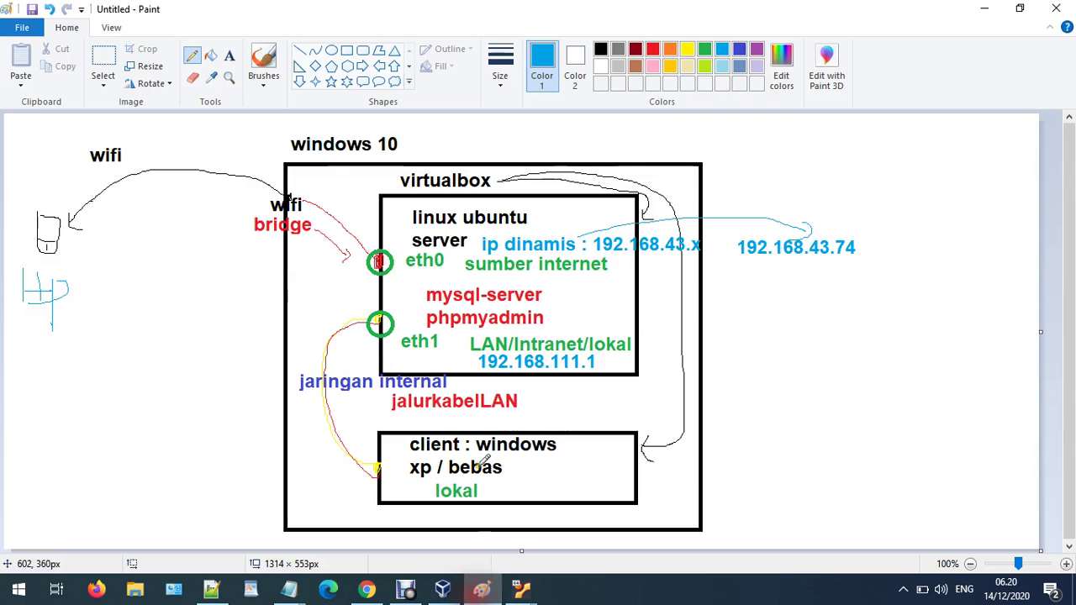
In Paint, add a blue mark at the top of the server box and a blue tick beside the HP sketch
{"action": "left_click", "coordinate": [482, 589]}
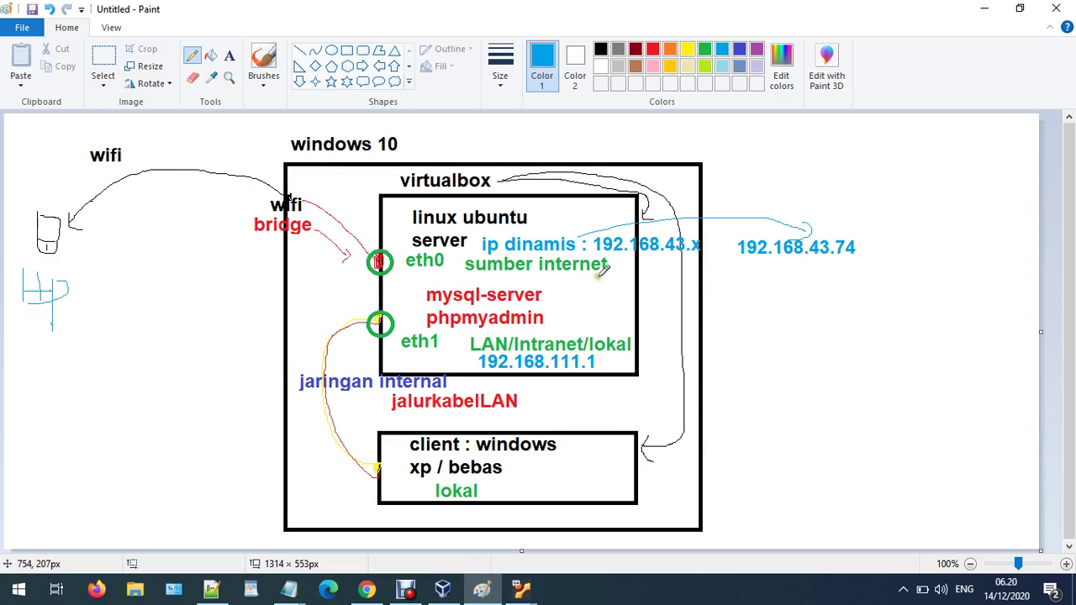
{"action": "left_click_drag", "start_coordinate": [548, 218], "coordinate": [599, 195]}
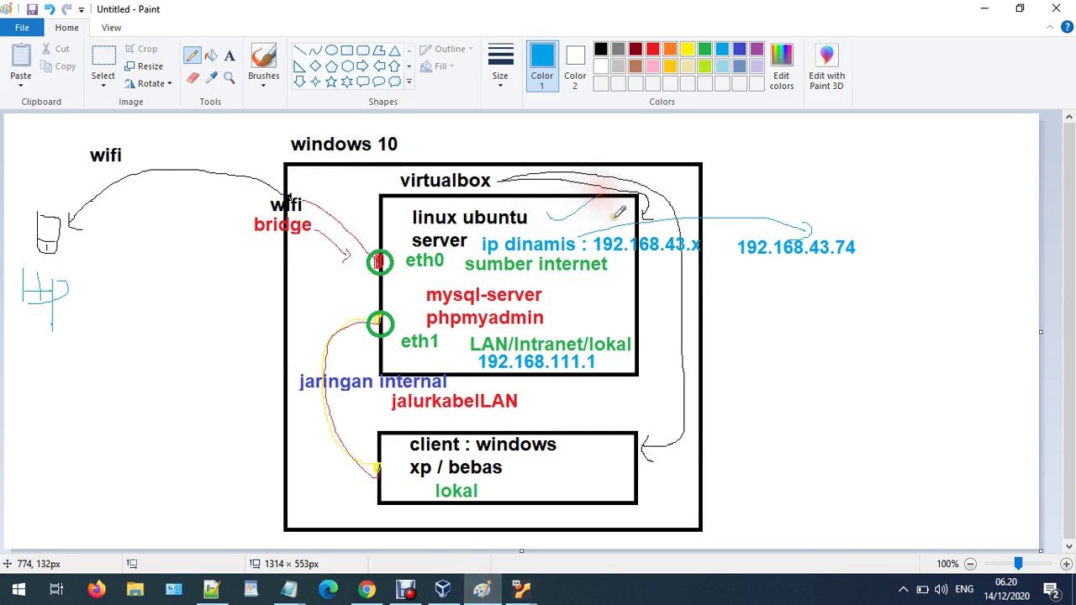
{"action": "left_click_drag", "start_coordinate": [84, 272], "coordinate": [120, 247]}
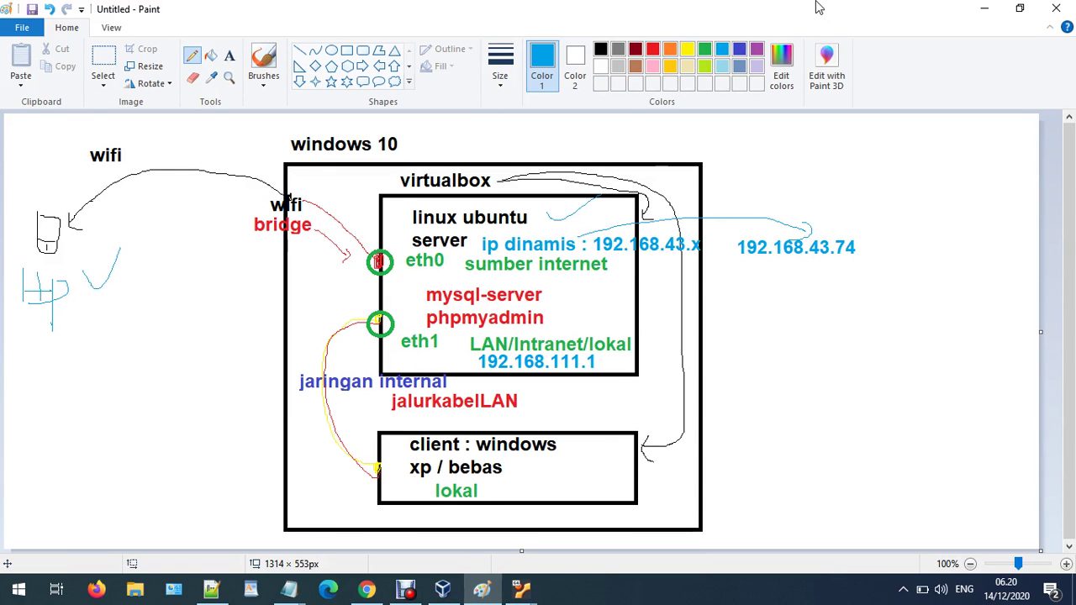
{"action": "left_click", "coordinate": [984, 8]}
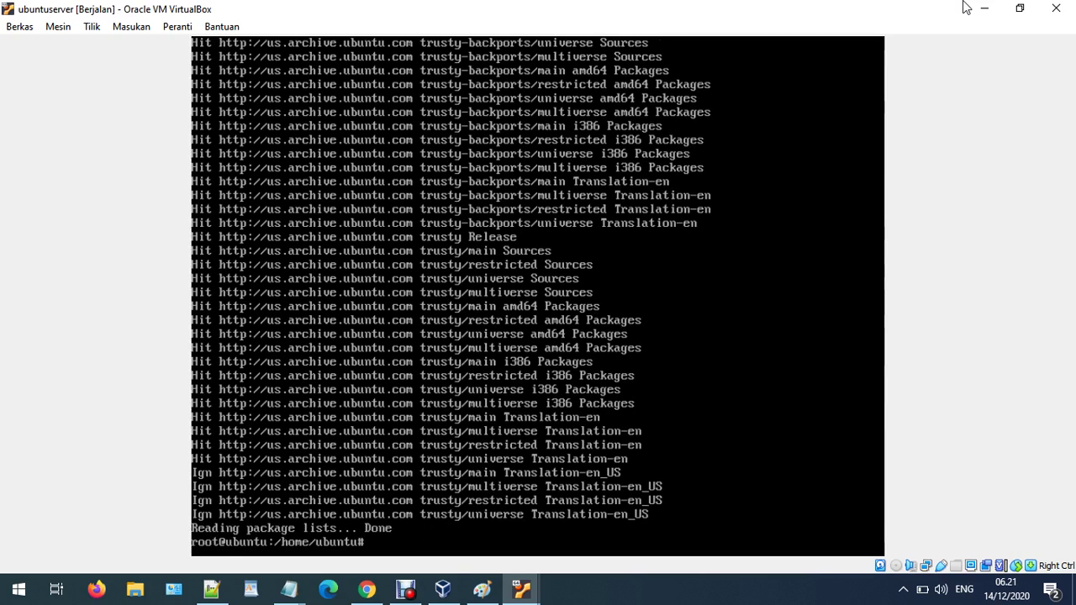
Clear the server's terminal screen
{"action": "type", "text": "apt-get i"}
{"action": "key", "text": "BackSpace"}
{"action": "key", "text": "BackSpace"}
{"action": "key", "text": "BackSpace"}
{"action": "key", "text": "BackSpace"}
{"action": "key", "text": "BackSpace"}
{"action": "key", "text": "BackSpace"}
{"action": "key", "text": "BackSpace"}
{"action": "key", "text": "BackSpace"}
{"action": "key", "text": "BackSpace"}
{"action": "type", "text": "clear"}
{"action": "key", "text": "Return"}
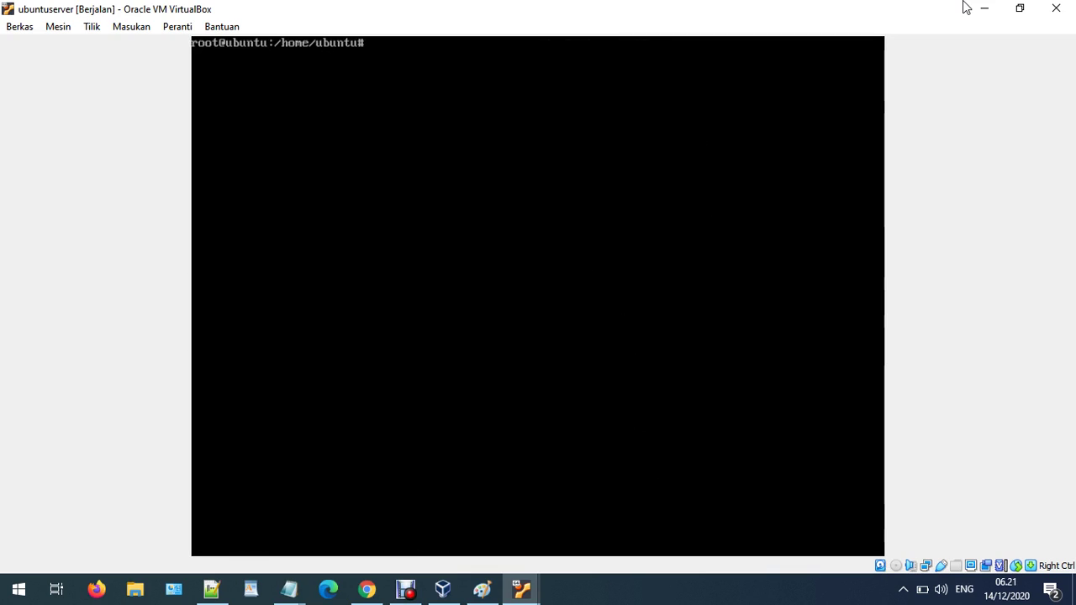
Run apt-get install mysql-server and answer y to download the packages
{"action": "type", "text": "apt-get"}
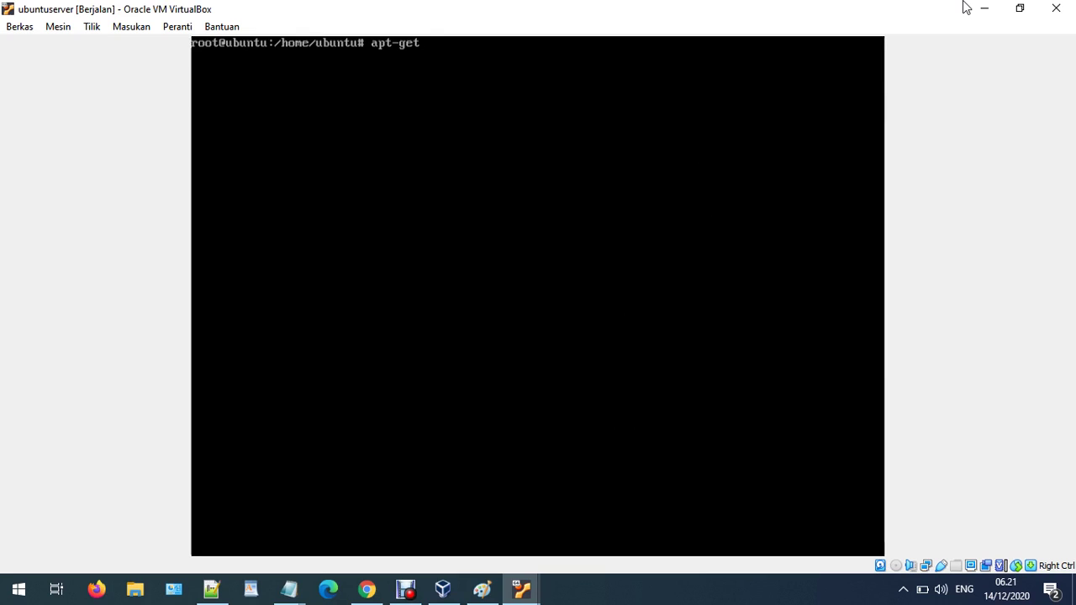
{"action": "type", "text": " install mysql-server"}
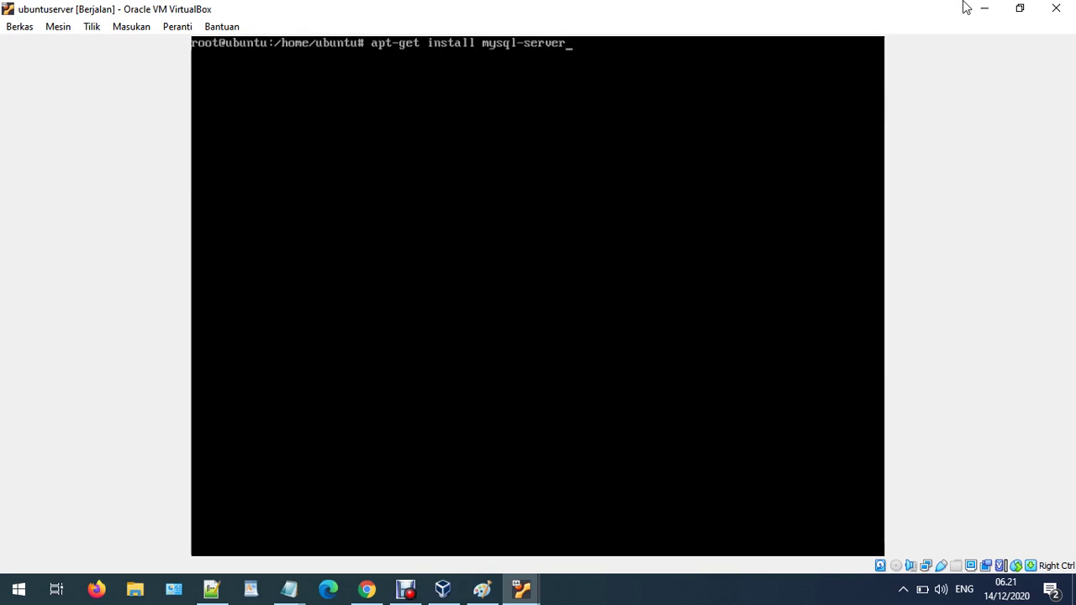
{"action": "key", "text": "Return"}
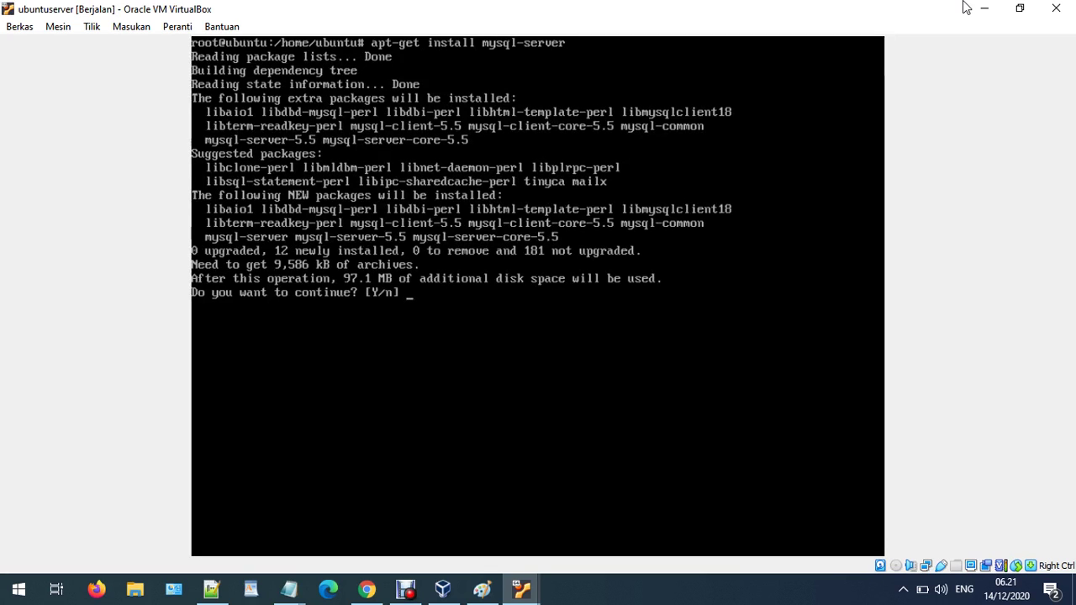
{"action": "type", "text": "y"}
{"action": "key", "text": "Return"}
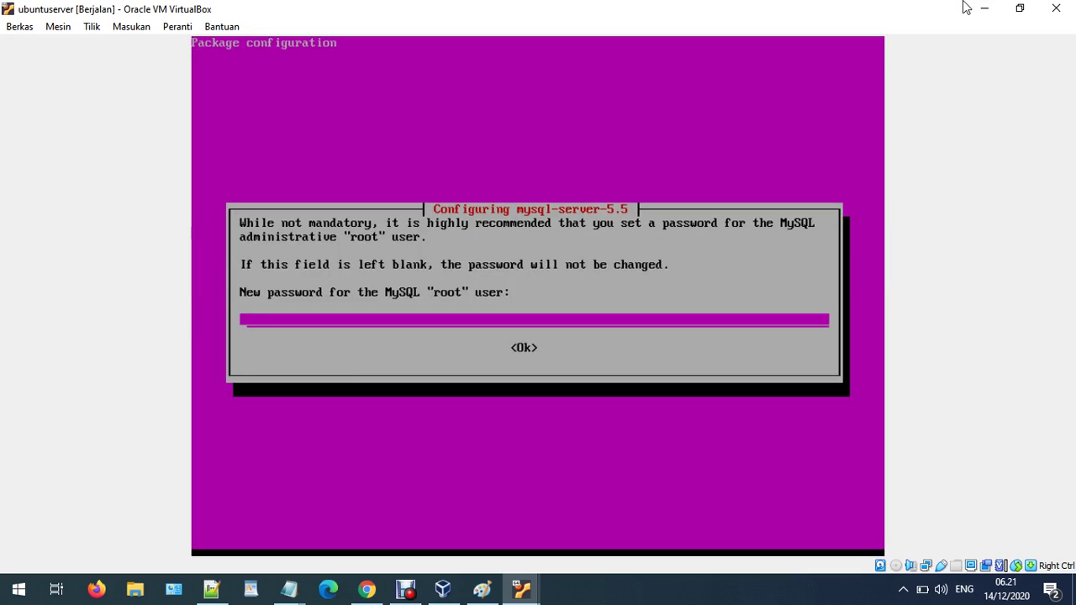
Enter and repeat the new MySQL root password so mysql-server 5.5 finishes installing
{"action": "type", "text": "******"}
{"action": "key", "text": "Tab"}
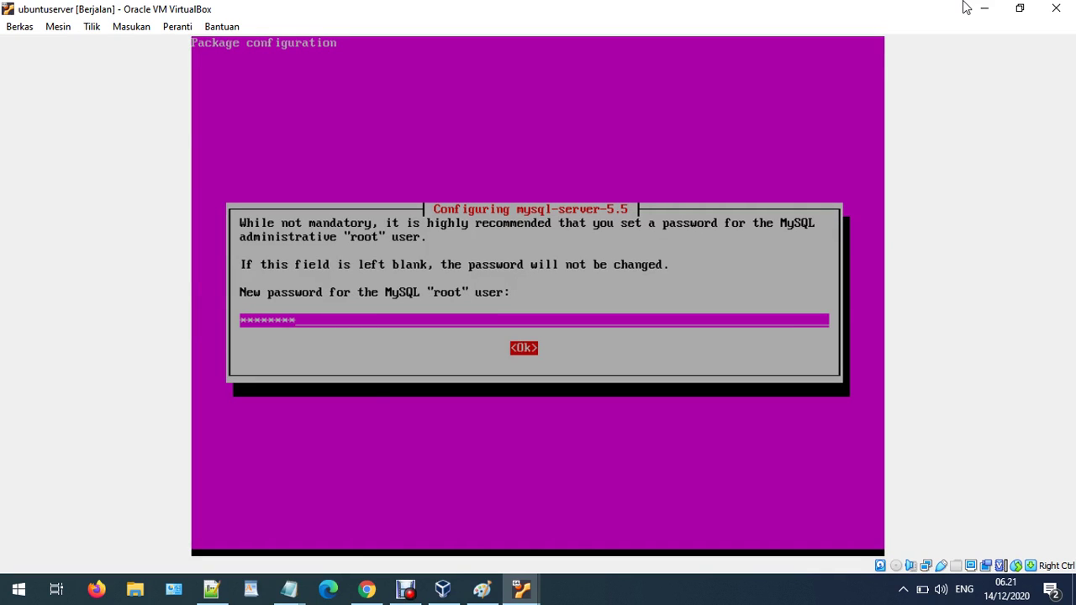
{"action": "key", "text": "Return"}
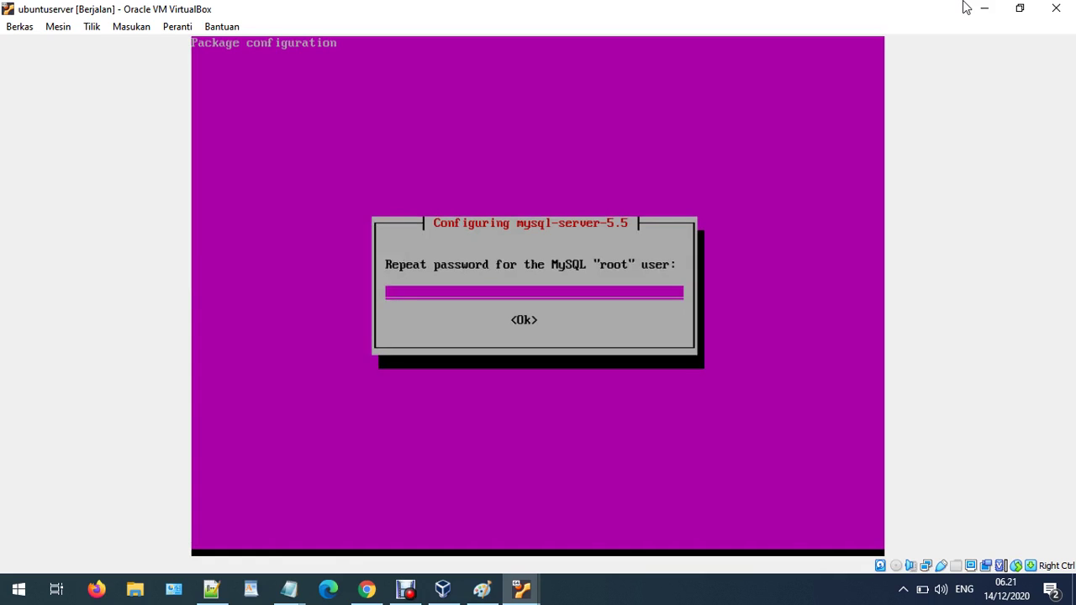
{"action": "type", "text": "********"}
{"action": "key", "text": "Tab"}
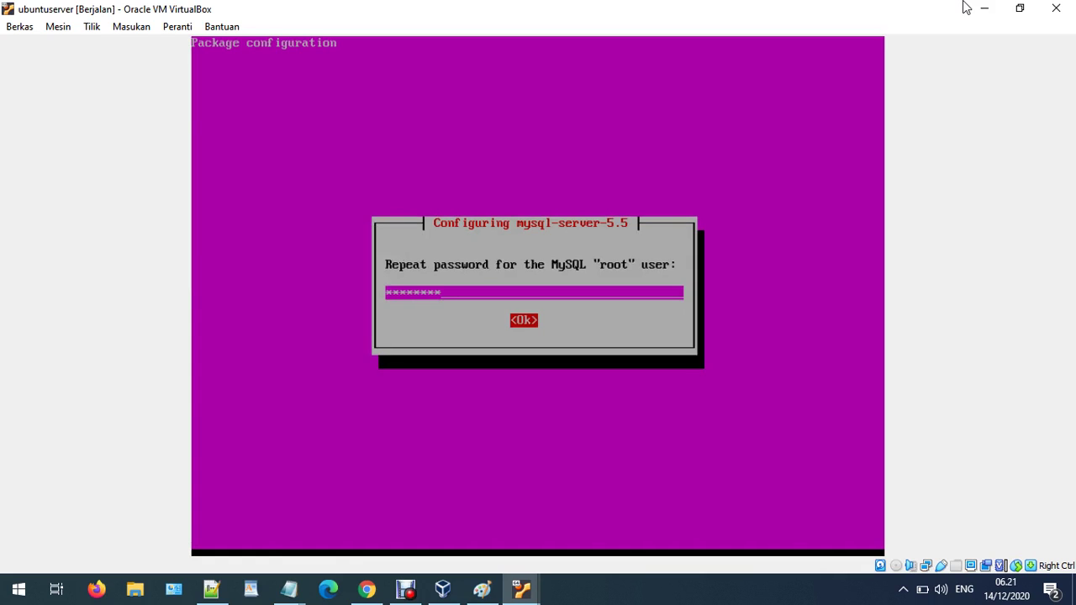
{"action": "key", "text": "Return"}
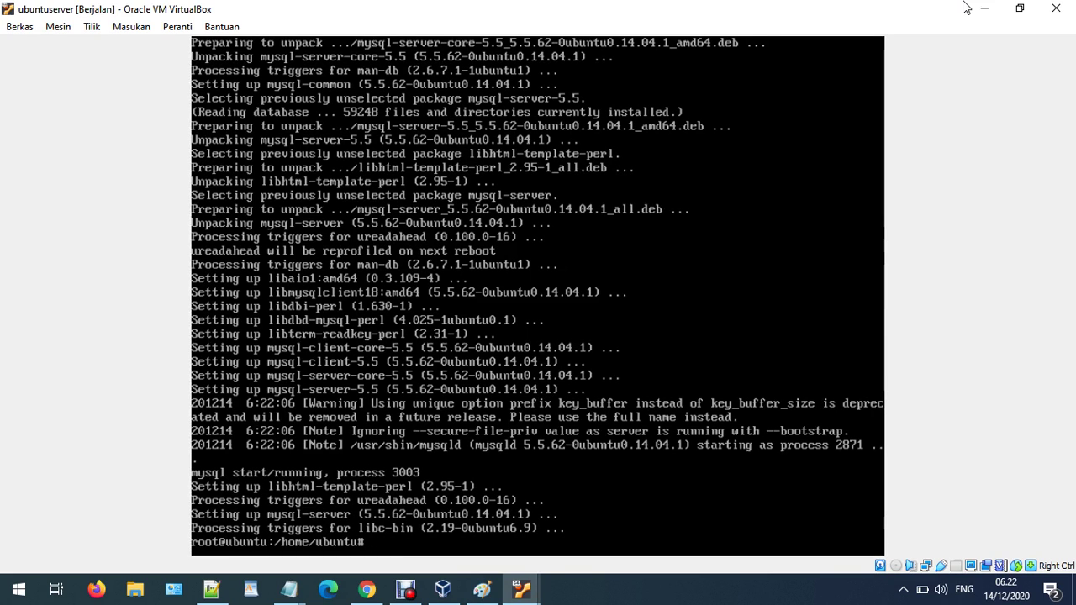
Clear the screen, run apt-get install phpmyadmin and answer y for the 40 packages
{"action": "type", "text": "clear"}
{"action": "key", "text": "Return"}
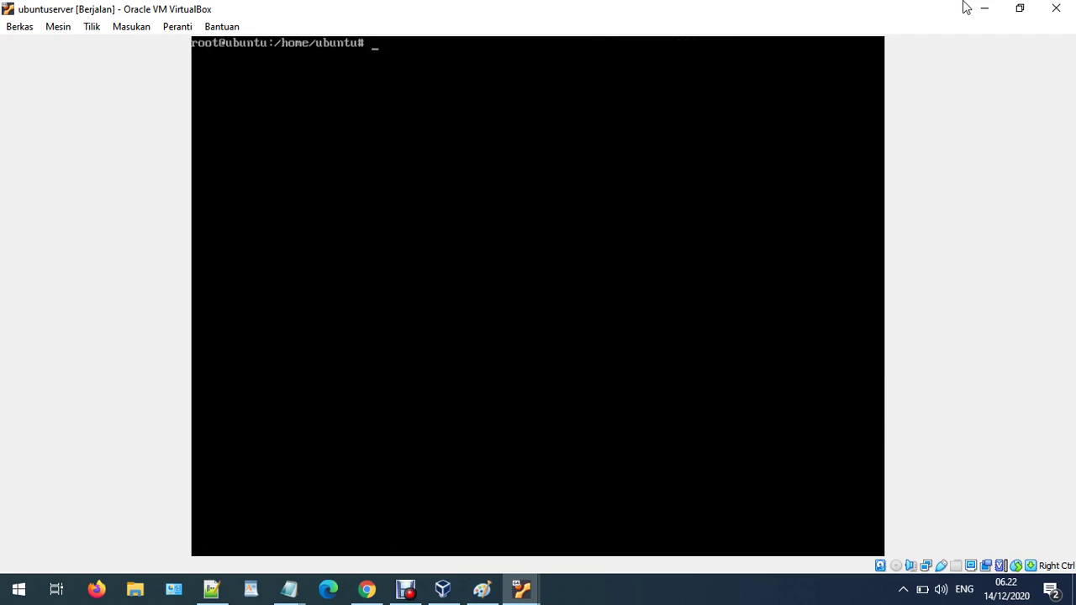
{"action": "type", "text": "apt-get install phpmyadmin"}
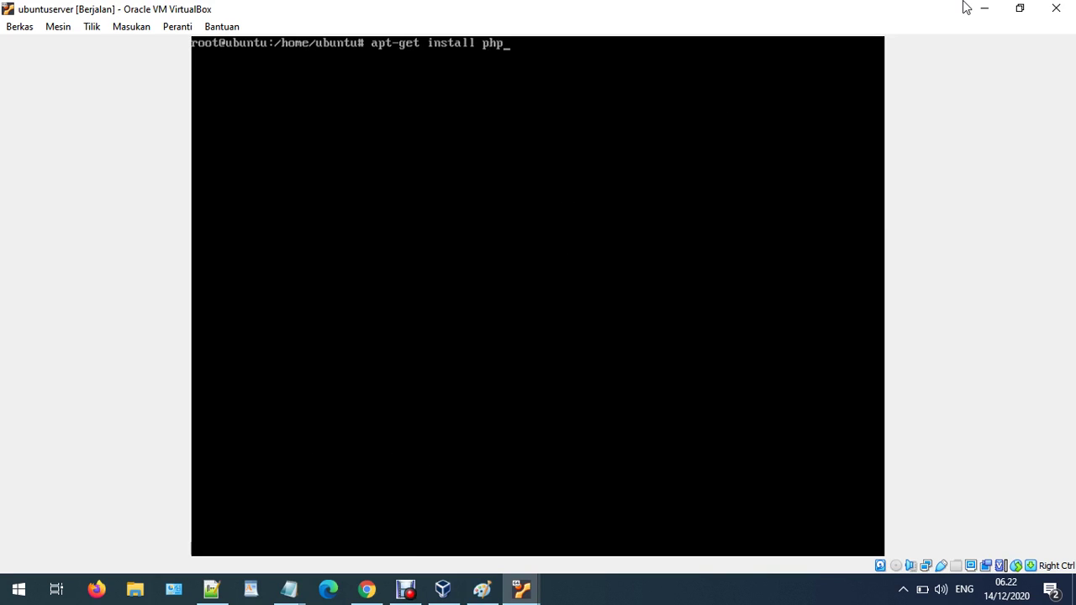
{"action": "key", "text": "Return"}
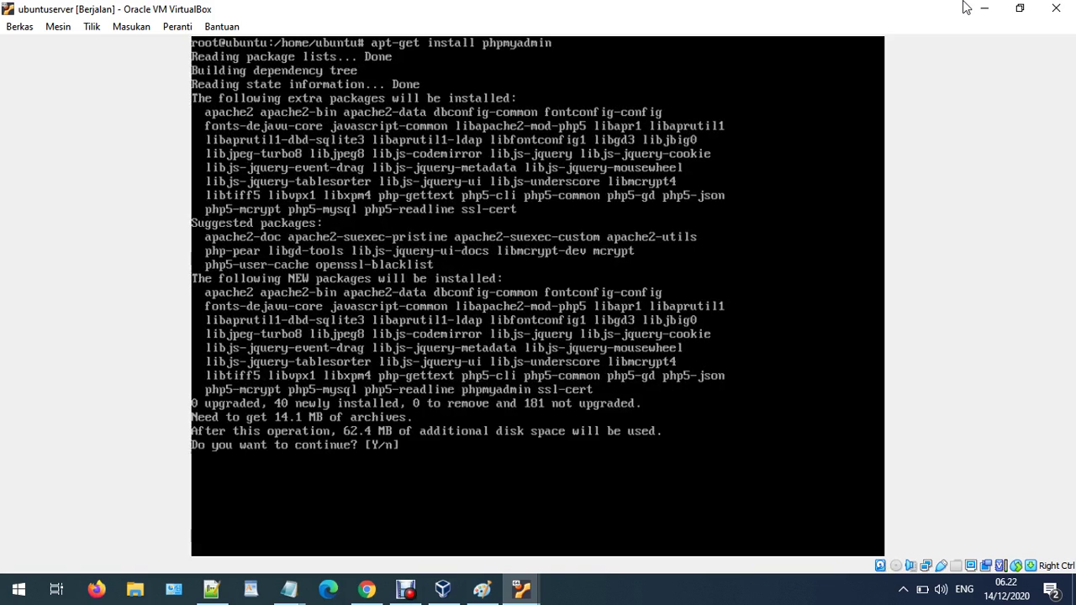
{"action": "type", "text": "y"}
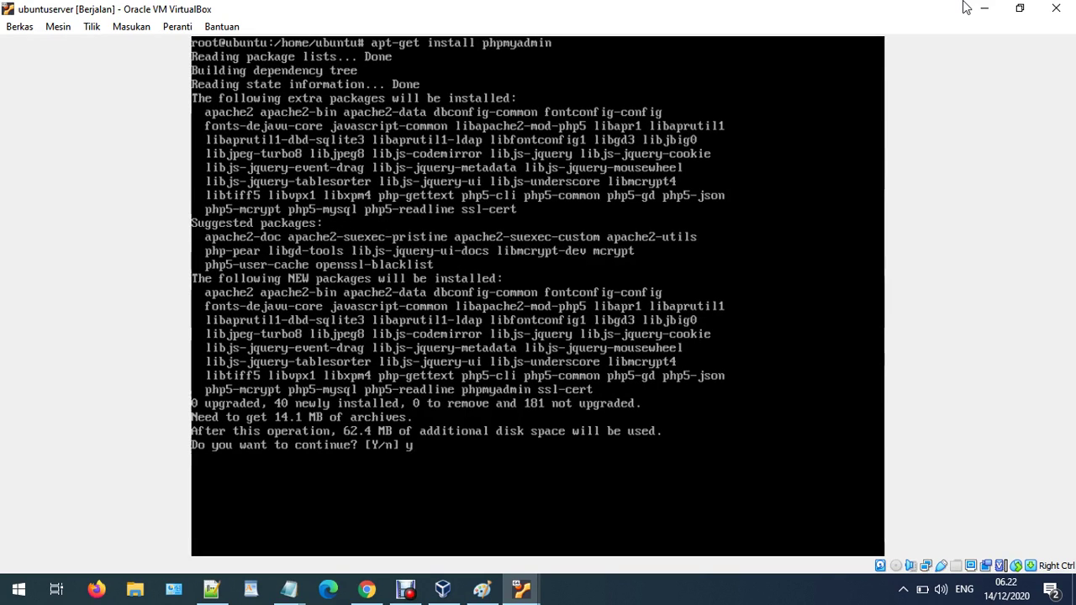
{"action": "key", "text": "Return"}
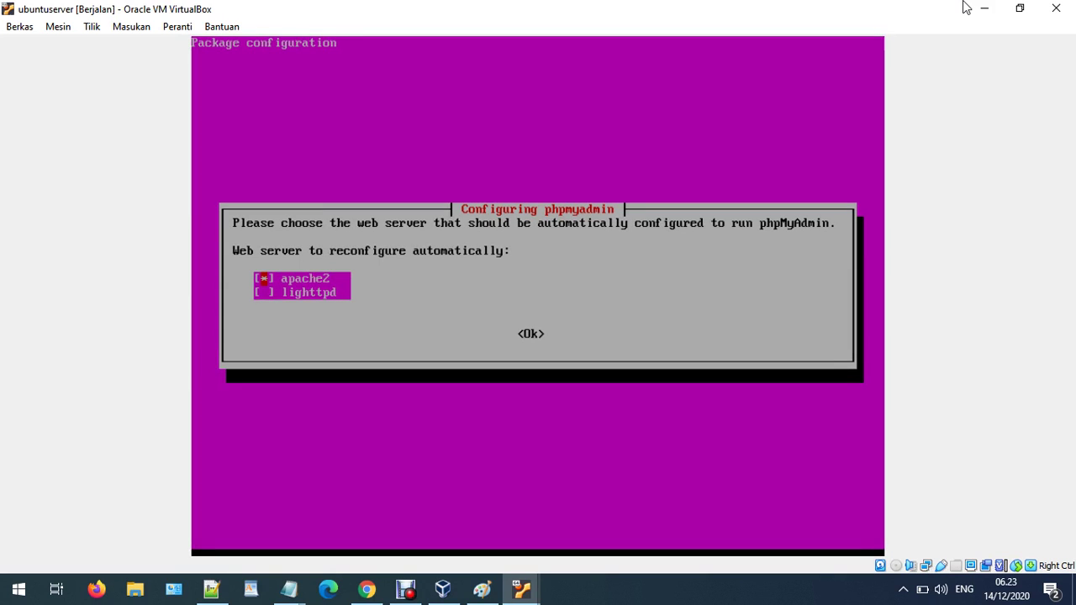
Choose apache2, accept dbconfig-common, and enter the database administrator password
{"action": "key", "text": "Tab"}
{"action": "key", "text": "Return"}
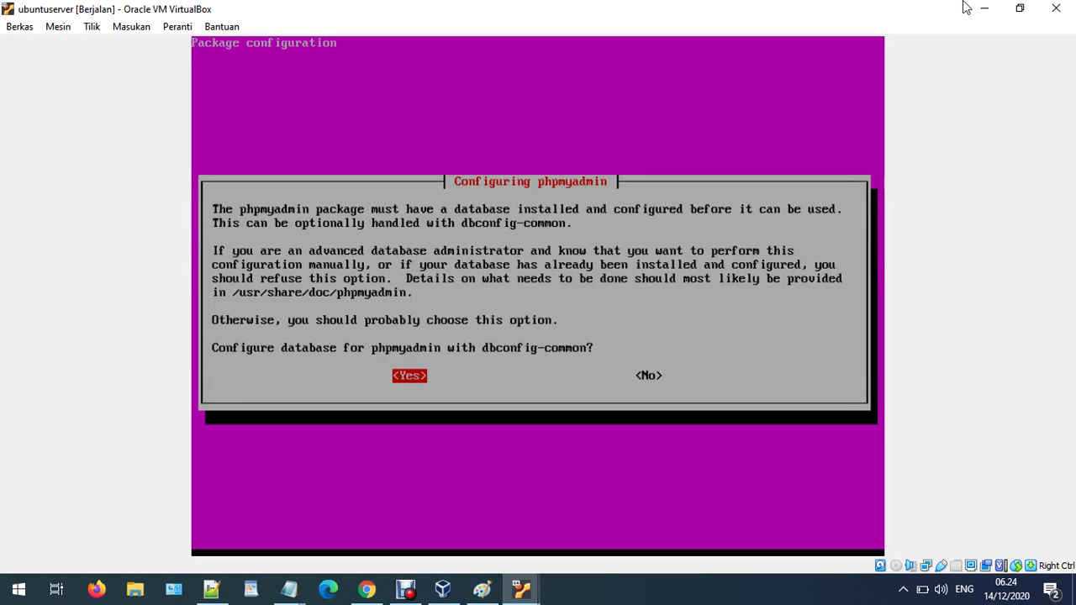
{"action": "key", "text": "Return"}
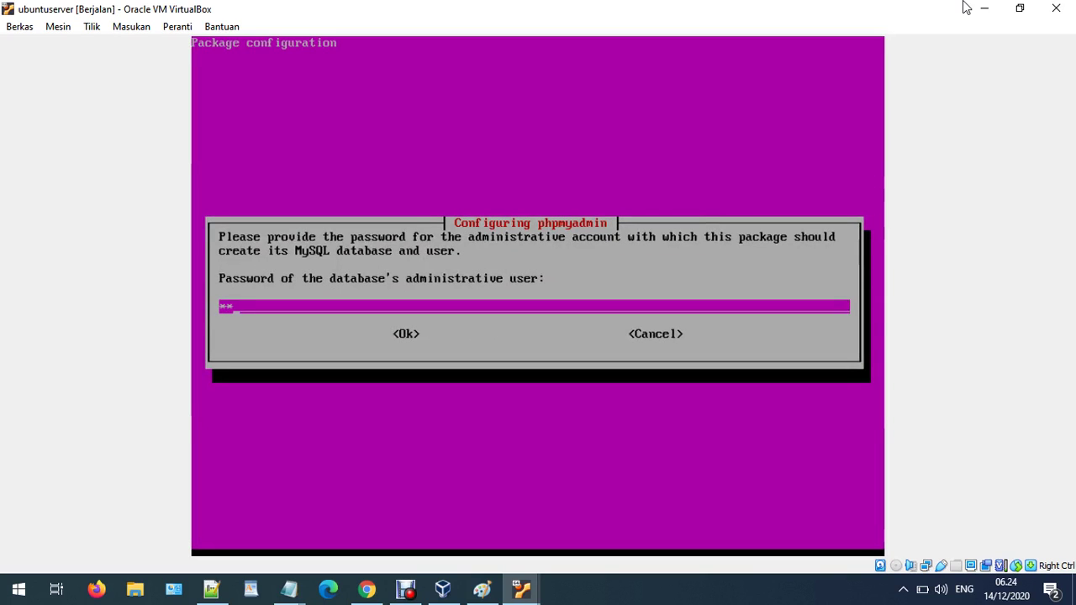
{"action": "type", "text": "******"}
{"action": "key", "text": "Tab"}
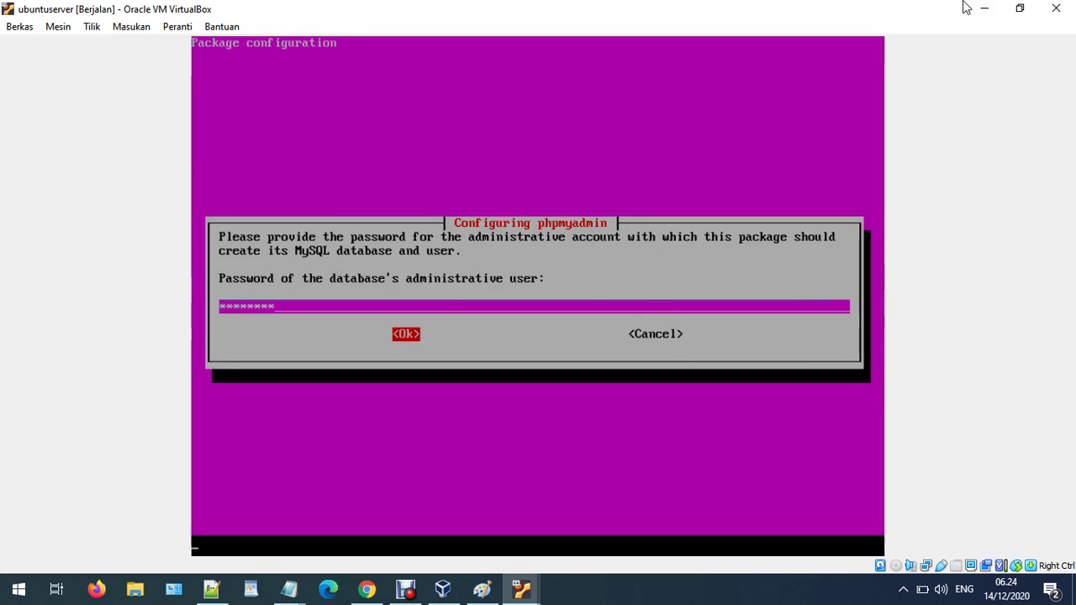
{"action": "key", "text": "Return"}
Set and confirm the phpmyadmin application password
{"action": "type", "text": "*****"}
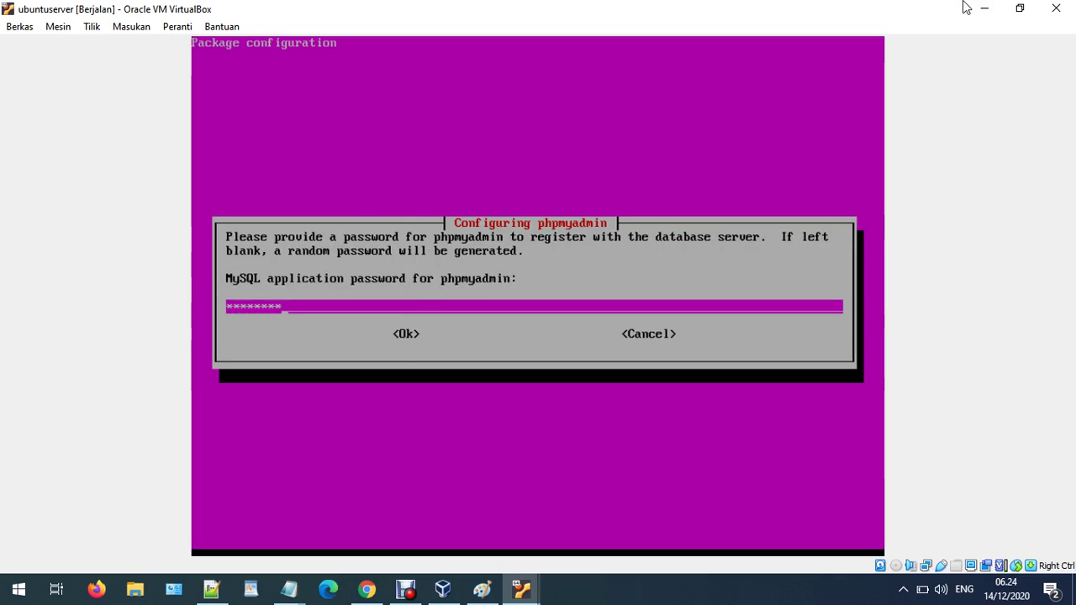
{"action": "key", "text": "Tab"}
{"action": "key", "text": "Return"}
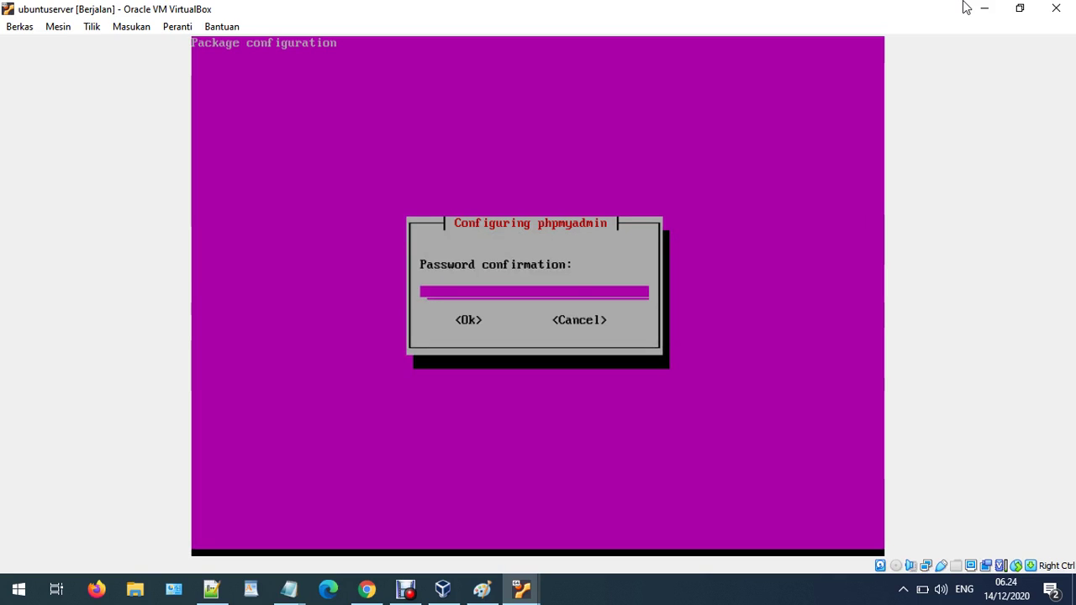
{"action": "type", "text": "********"}
{"action": "key", "text": "Tab"}
{"action": "key", "text": "Return"}
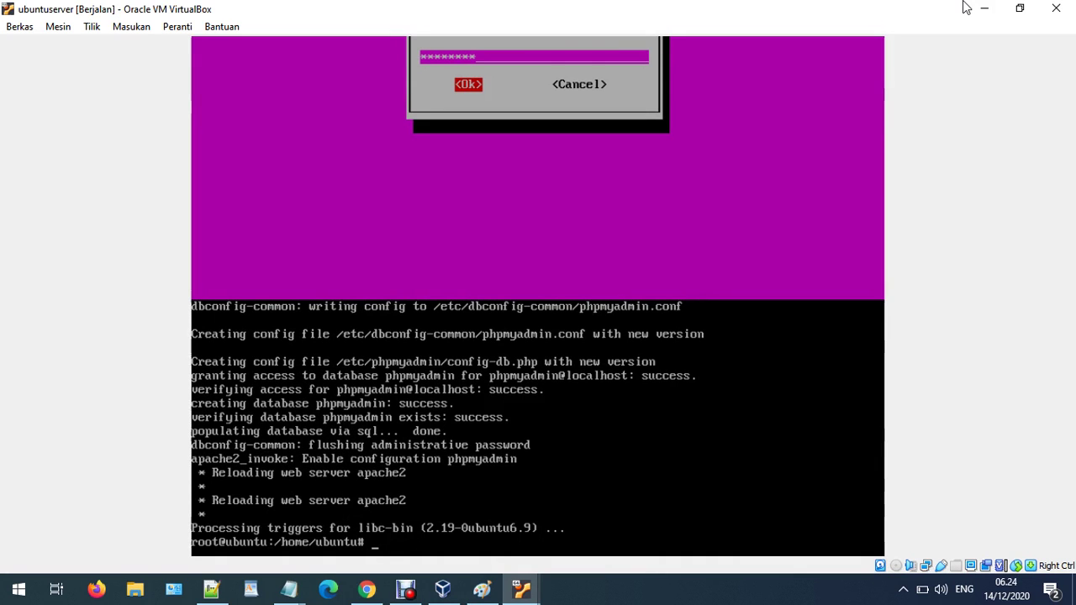
Switch to the windowsxpnewsp2 VM and check the Local Area Connection status and properties
{"action": "left_click", "coordinate": [984, 8]}
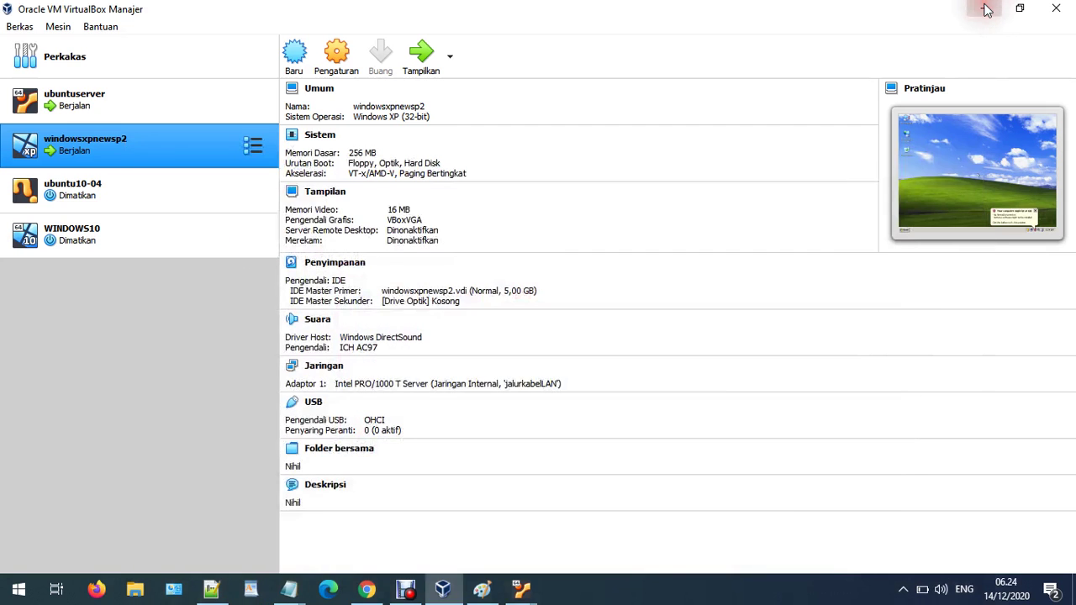
{"action": "double_click", "coordinate": [113, 139]}
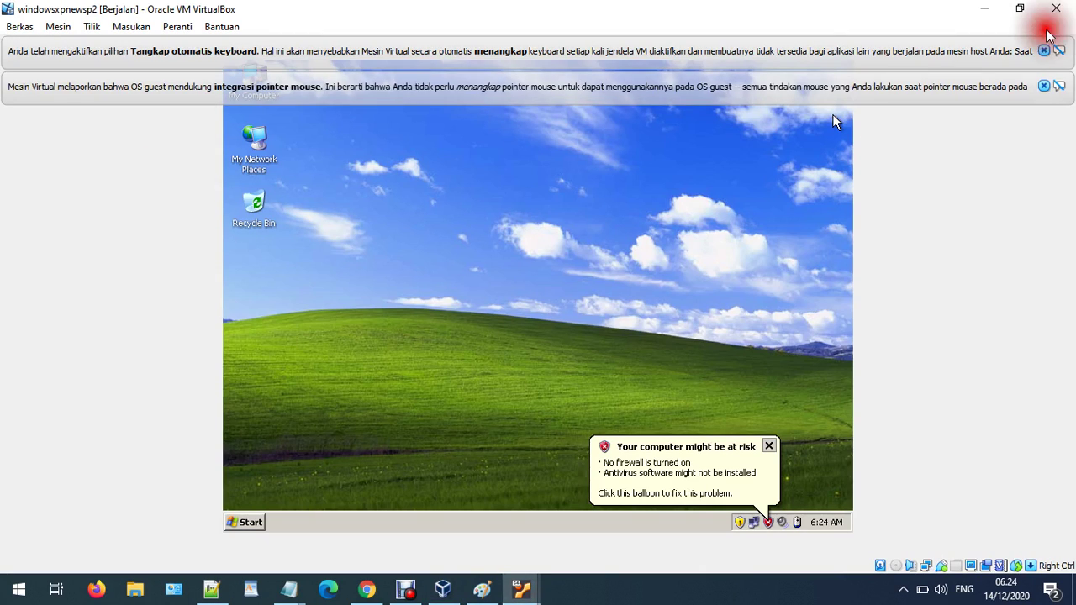
{"action": "left_click", "coordinate": [1043, 86]}
{"action": "left_click", "coordinate": [1043, 50]}
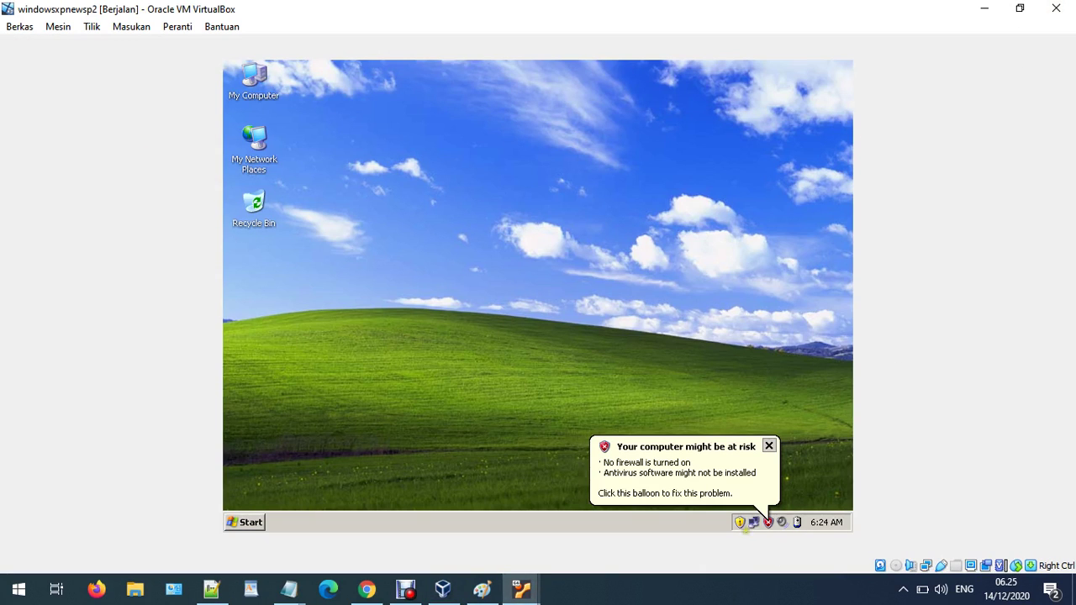
{"action": "right_click", "coordinate": [757, 522]}
{"action": "left_click", "coordinate": [689, 459]}
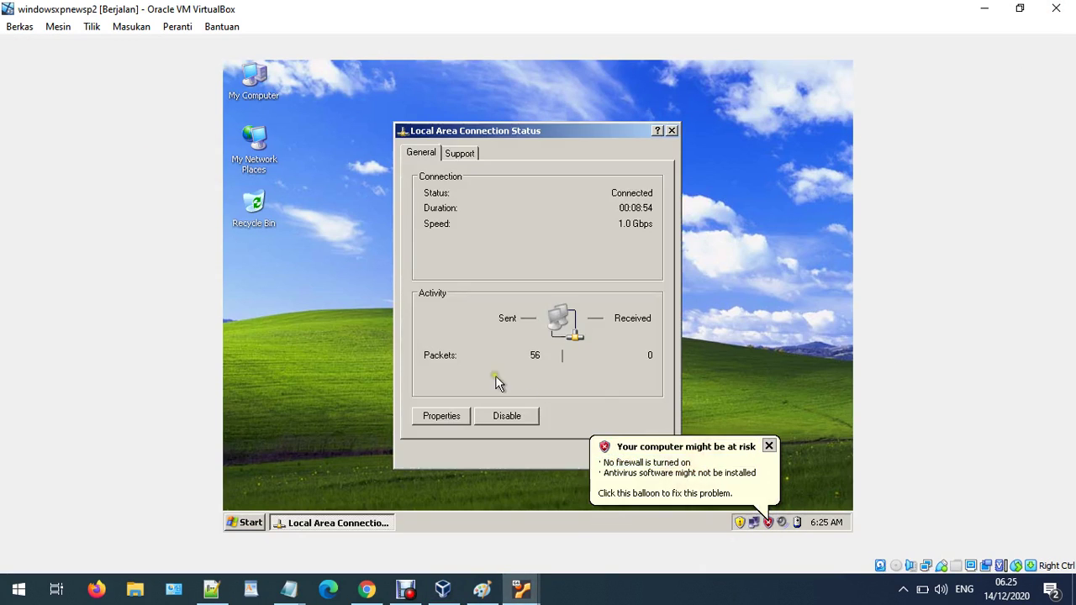
{"action": "left_click", "coordinate": [442, 418]}
{"action": "left_click", "coordinate": [503, 411]}
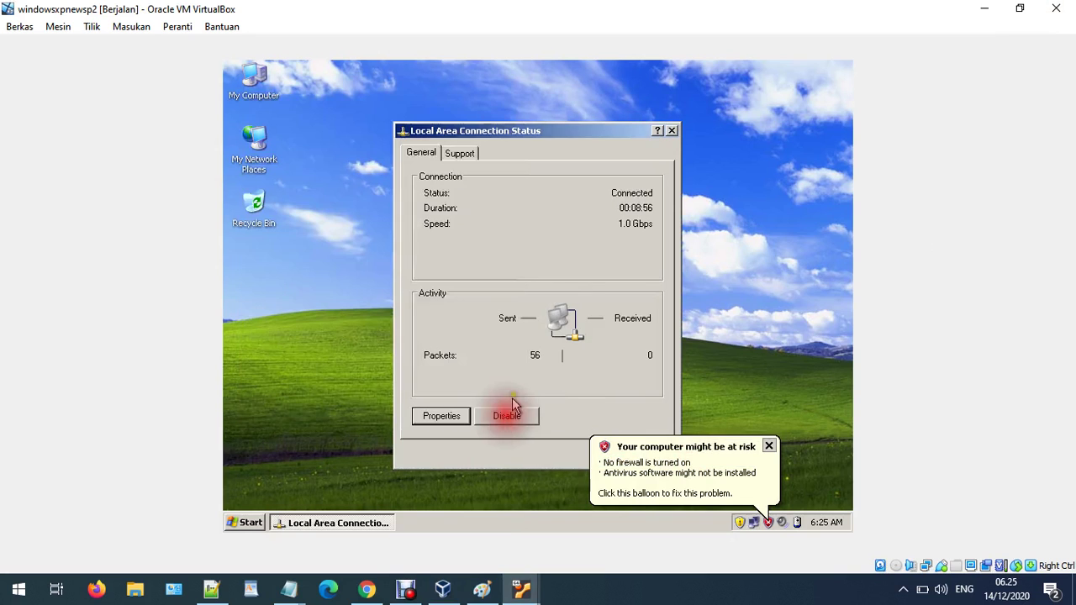
{"action": "left_click", "coordinate": [671, 131]}
{"action": "left_click", "coordinate": [769, 445]}
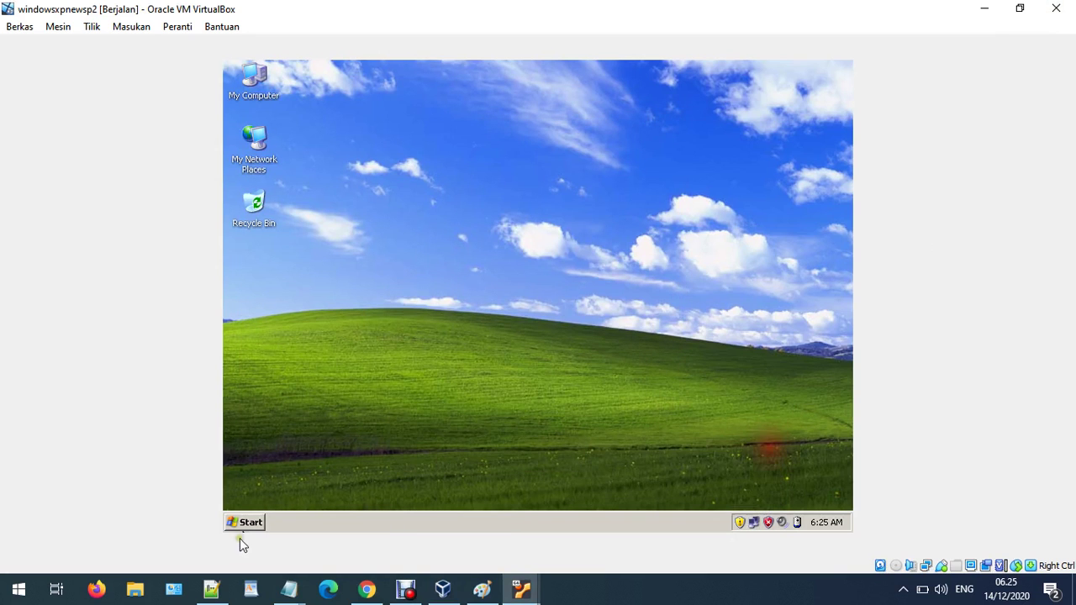
Open the XP client's Internet Protocol (TCP/IP) settings through My Network Places
{"action": "right_click", "coordinate": [240, 523]}
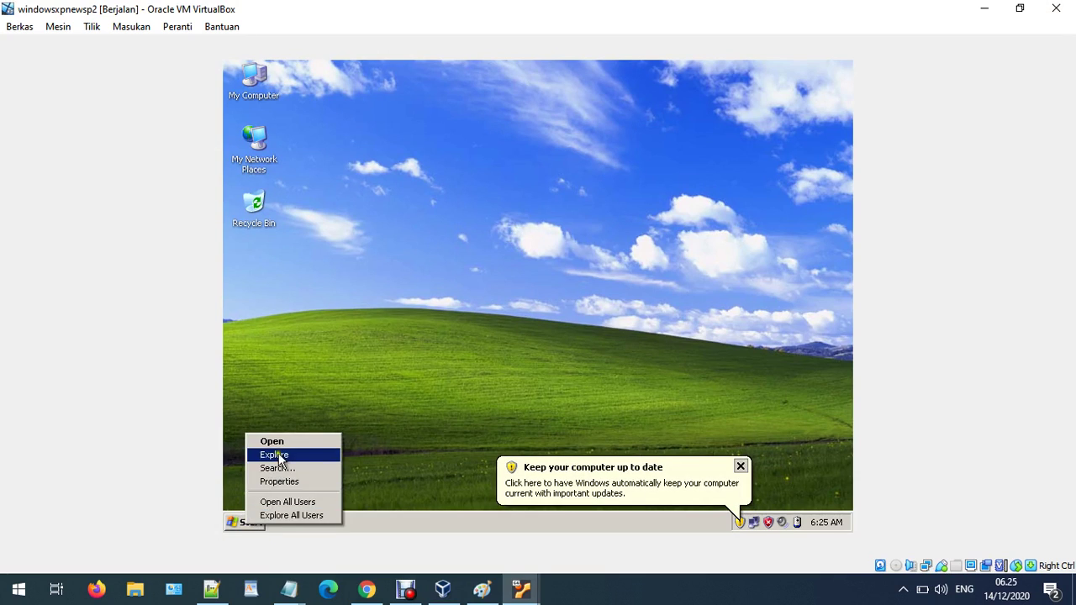
{"action": "left_click", "coordinate": [276, 453]}
{"action": "left_click", "coordinate": [741, 466]}
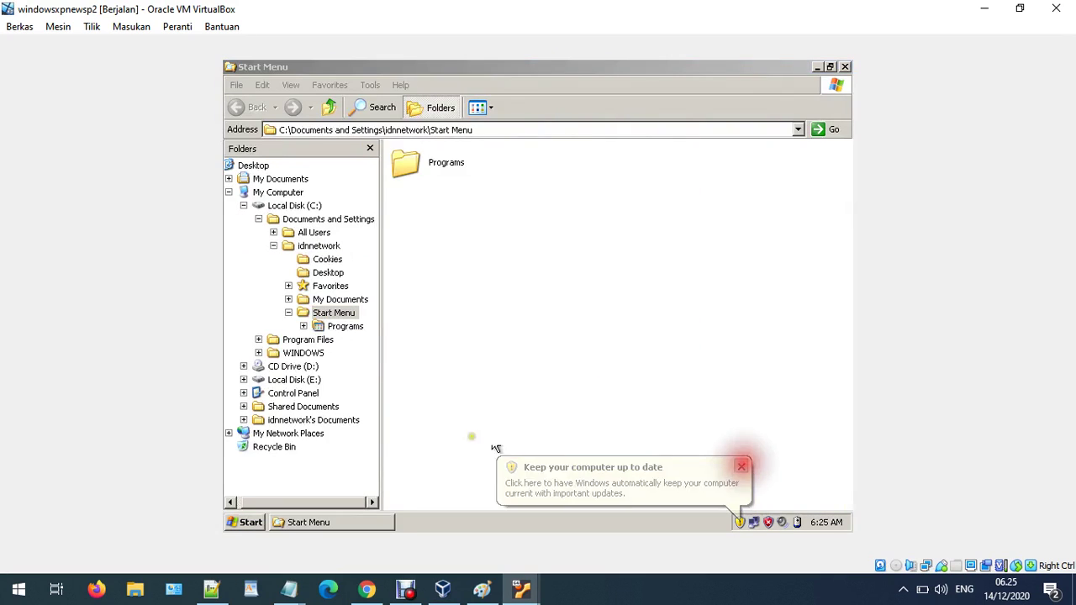
{"action": "left_click", "coordinate": [286, 434]}
{"action": "right_click", "coordinate": [310, 436]}
{"action": "left_click", "coordinate": [328, 424]}
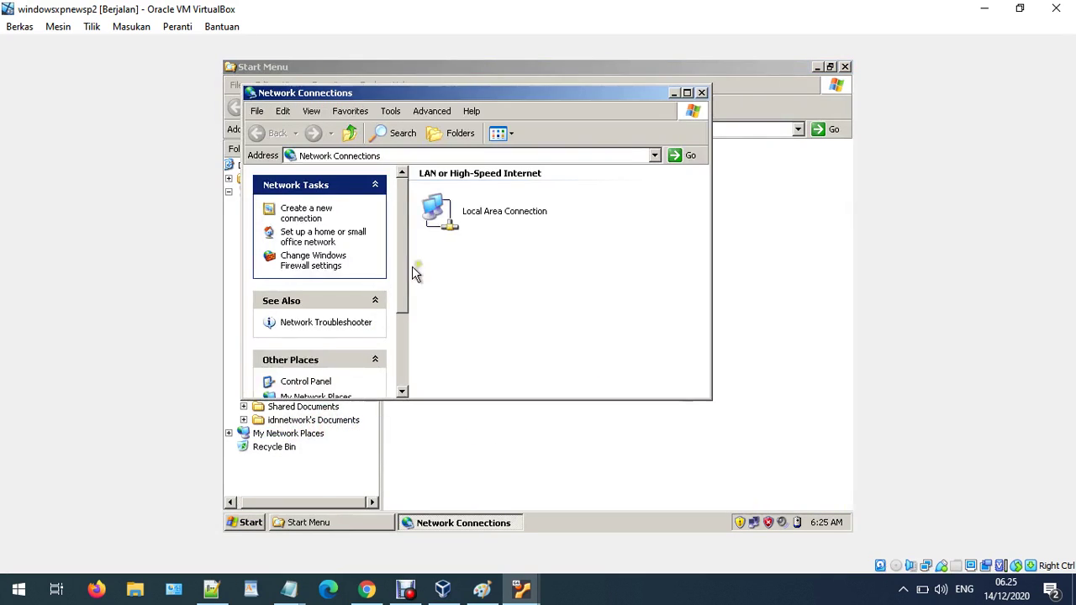
{"action": "left_click", "coordinate": [452, 227]}
{"action": "right_click", "coordinate": [452, 227]}
{"action": "left_click", "coordinate": [487, 343]}
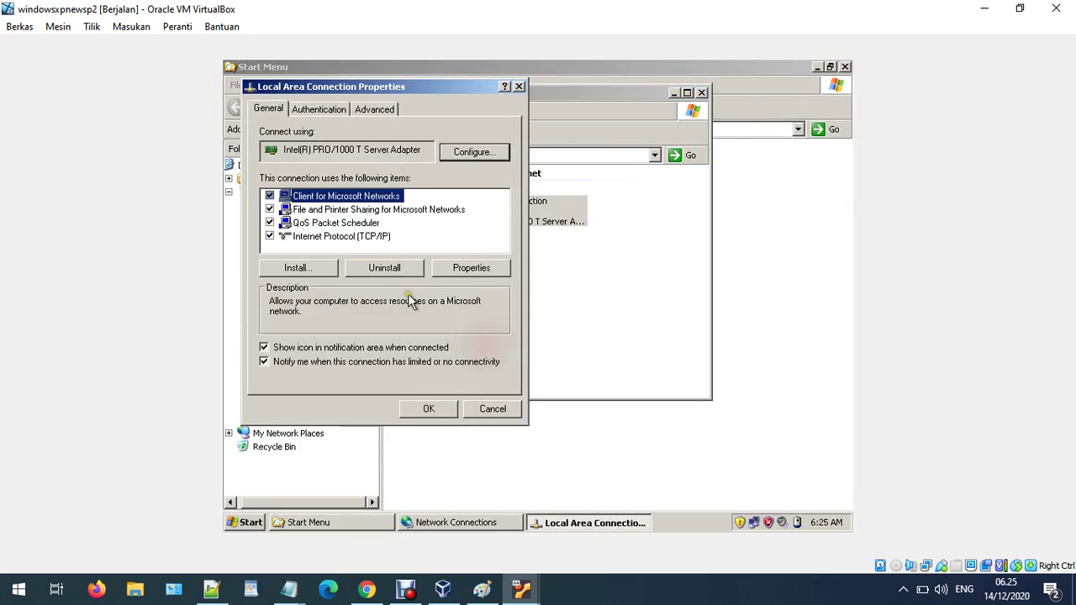
{"action": "double_click", "coordinate": [370, 242]}
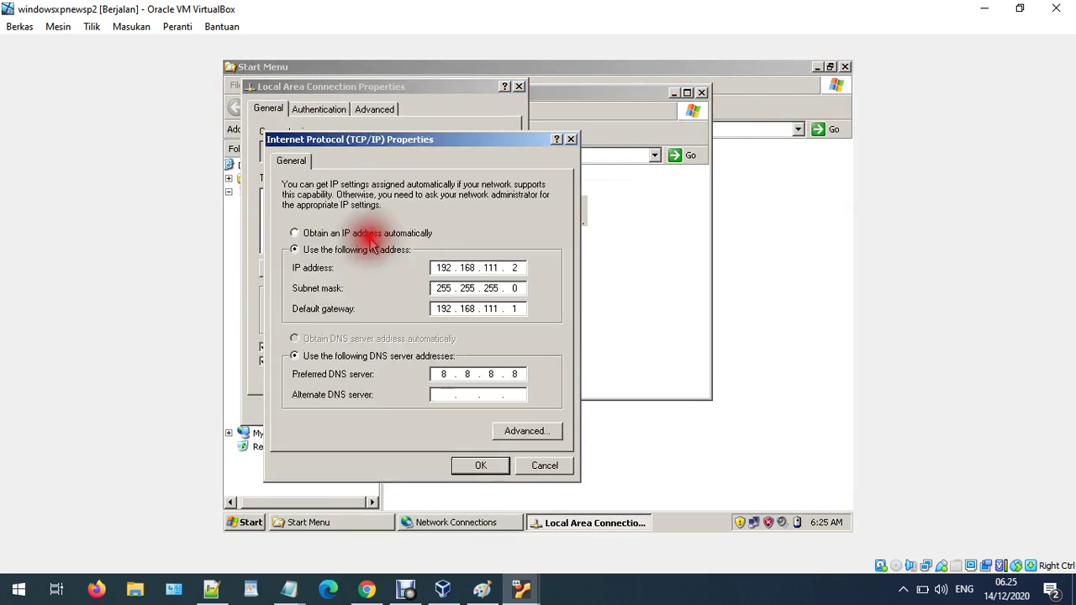
{"action": "double_click", "coordinate": [511, 267]}
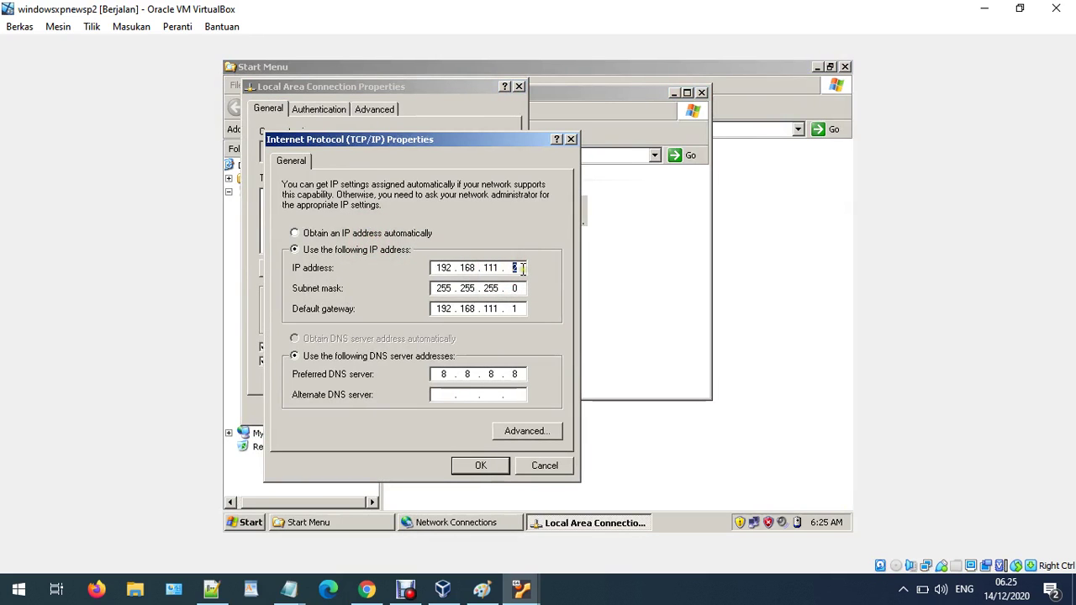
{"action": "left_click", "coordinate": [516, 268]}
{"action": "left_click", "coordinate": [481, 588]}
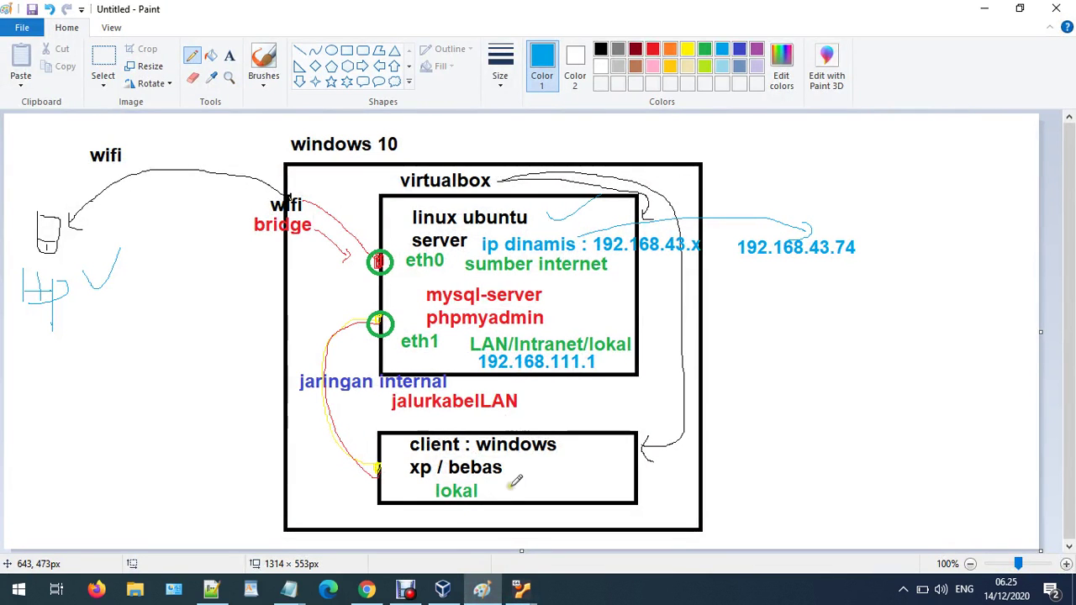
Add a 192.168.111.2 text label inside the Windows XP client box beside 'lokal'
{"action": "left_click", "coordinate": [229, 56]}
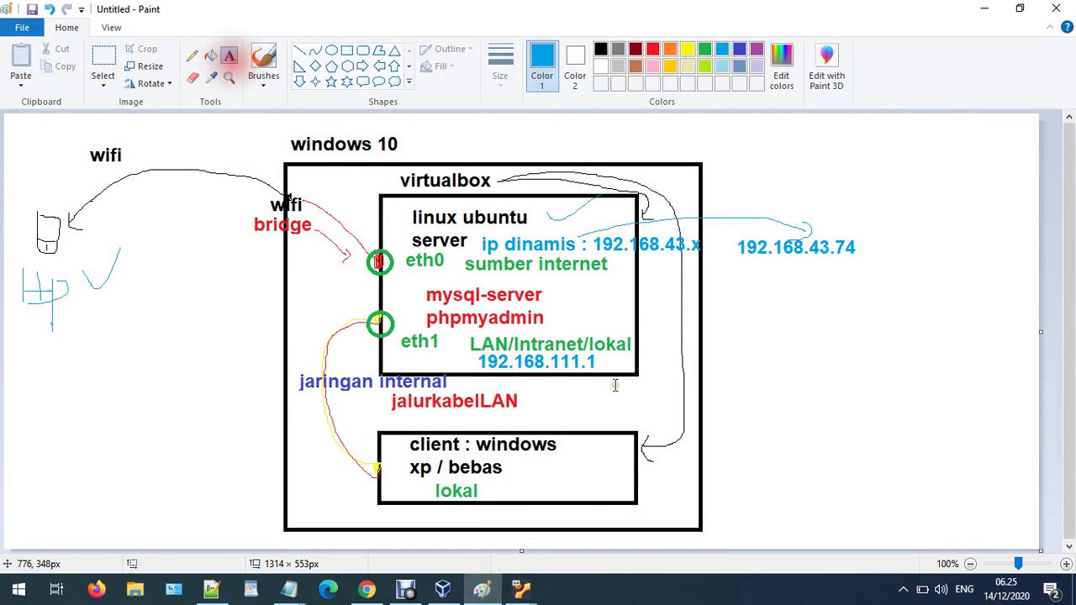
{"action": "left_click", "coordinate": [576, 477]}
{"action": "type", "text": "192.1"}
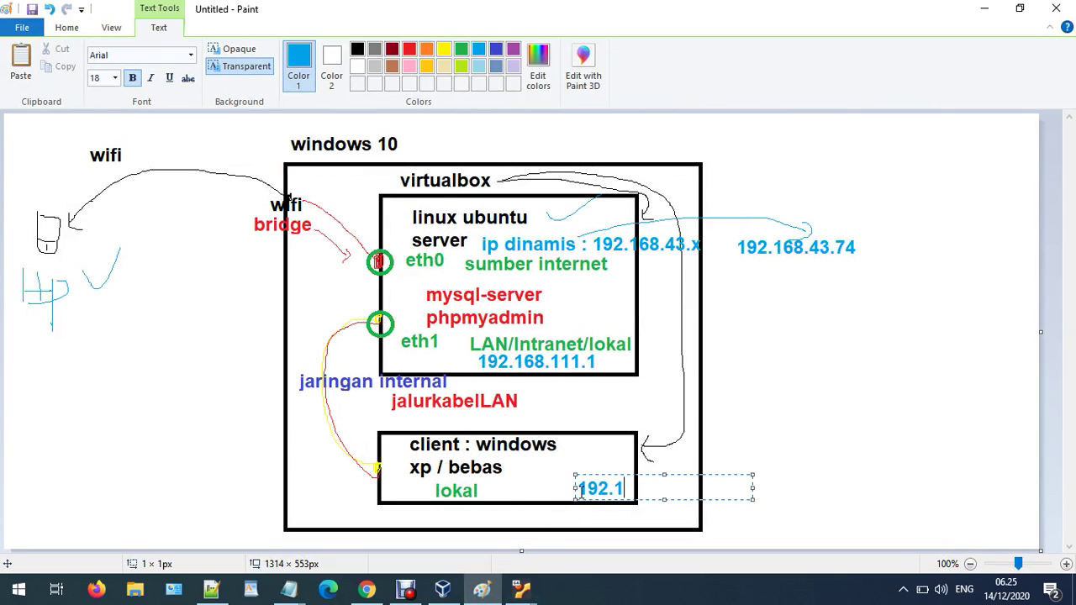
{"action": "type", "text": "68.111.2"}
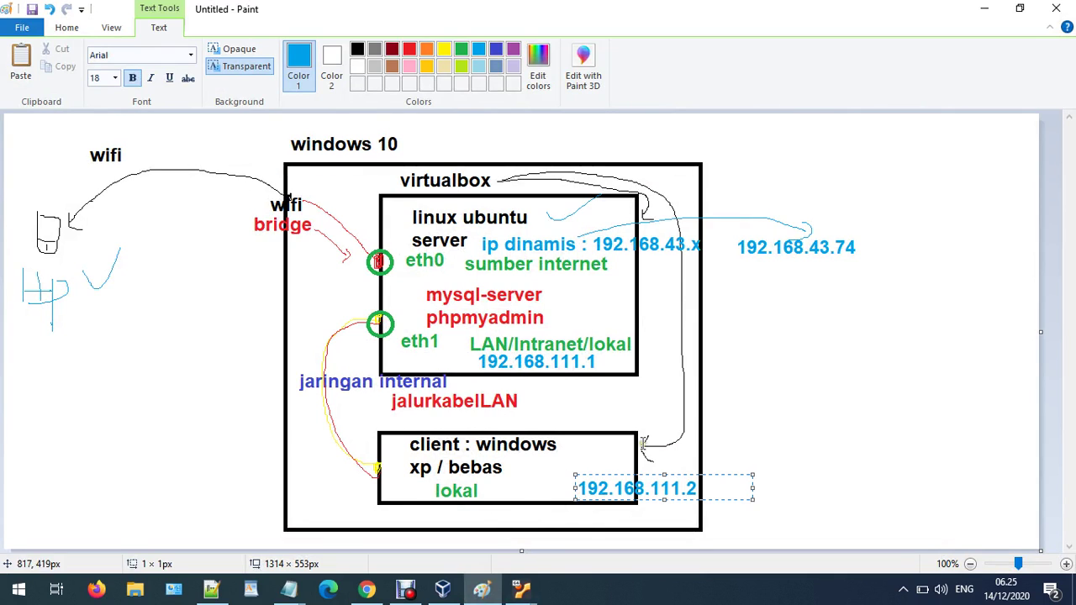
{"action": "left_click", "coordinate": [817, 464]}
Apply the XP client's TCP/IP and connection settings, then close the network windows
{"action": "mouse_move", "coordinate": [522, 589]}
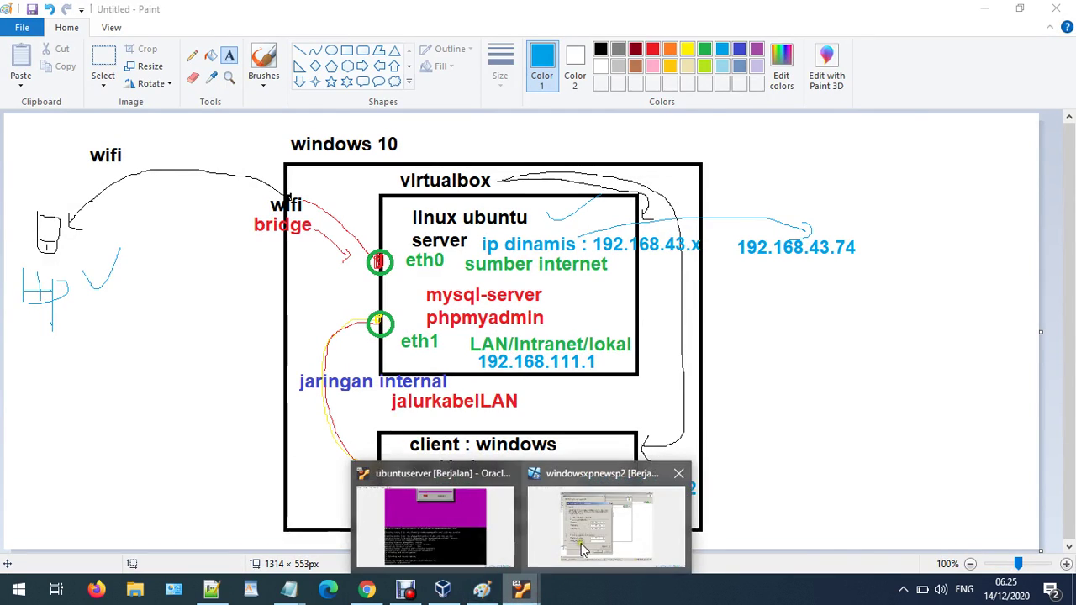
{"action": "left_click", "coordinate": [597, 525]}
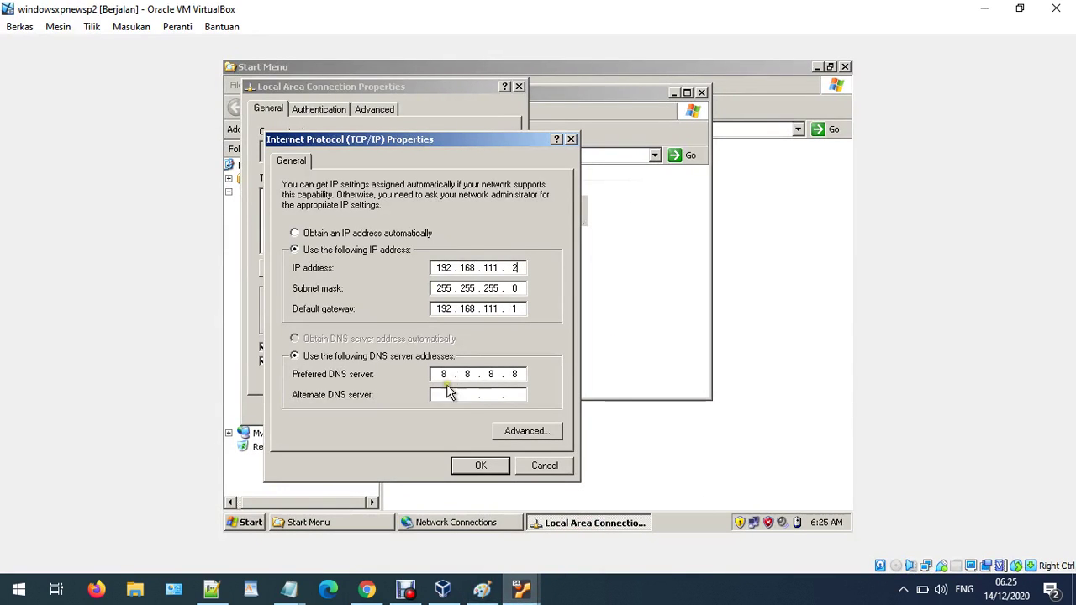
{"action": "left_click", "coordinate": [476, 465]}
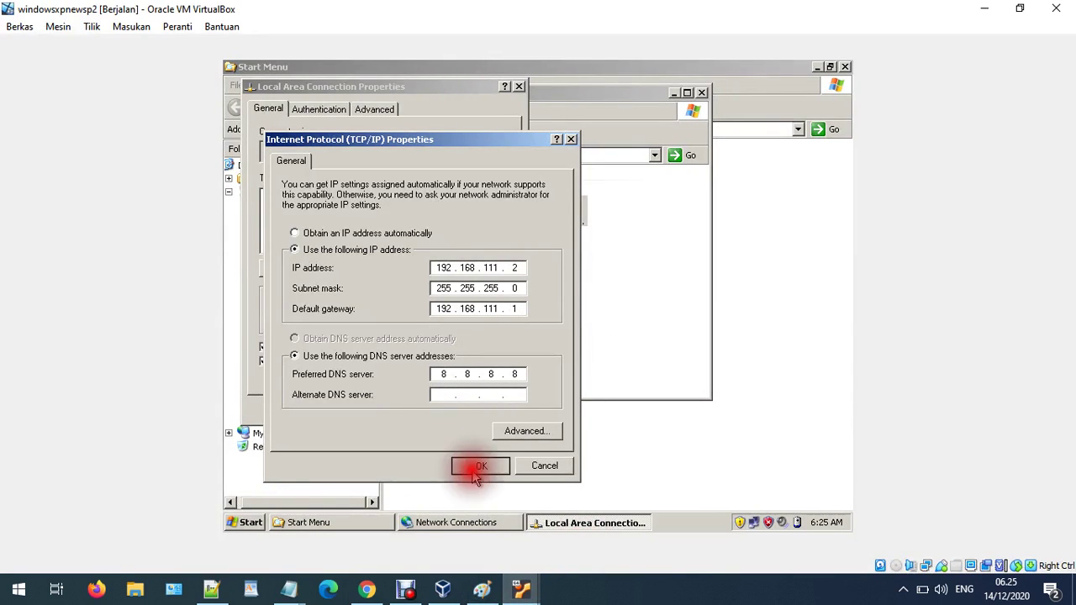
{"action": "left_click", "coordinate": [431, 408]}
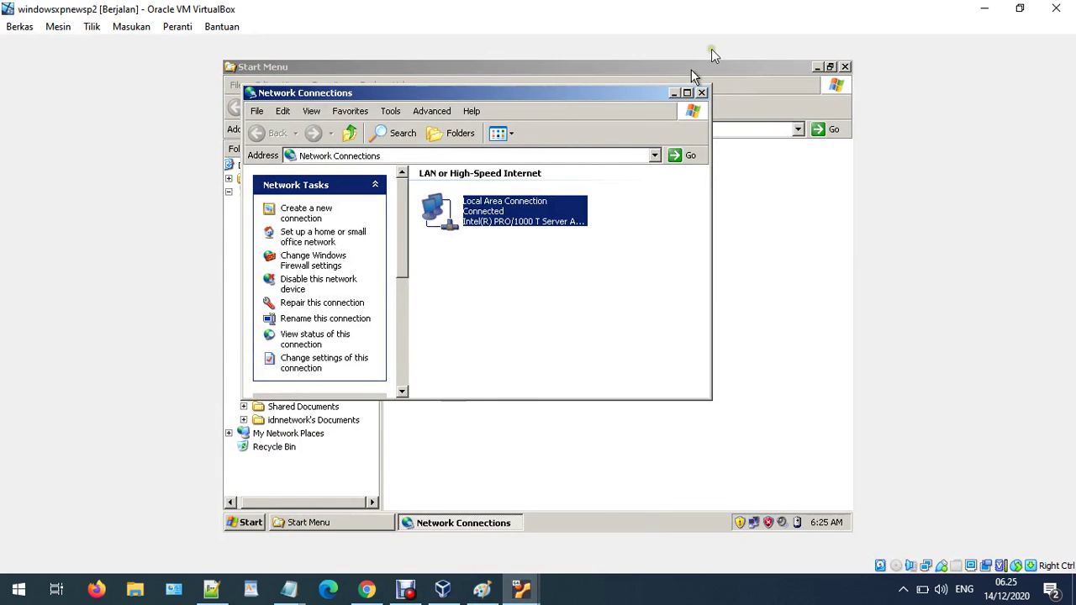
{"action": "left_click", "coordinate": [702, 93]}
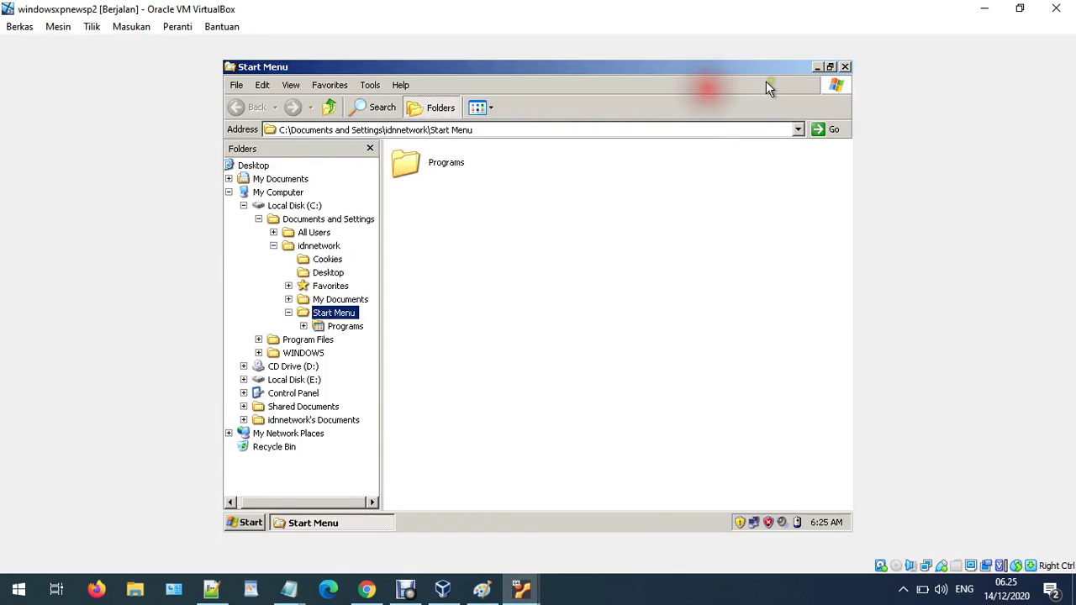
{"action": "left_click", "coordinate": [845, 67]}
Load 192.168.111.1 in Internet Explorer to reach the Apache2 Ubuntu Default Page
{"action": "left_click", "coordinate": [238, 523]}
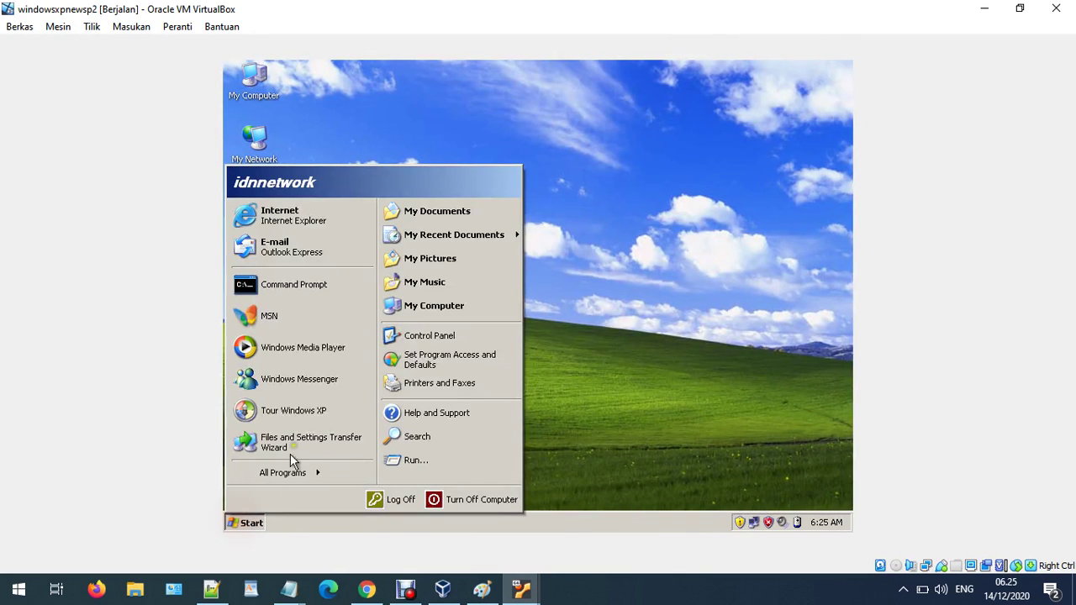
{"action": "left_click", "coordinate": [318, 223]}
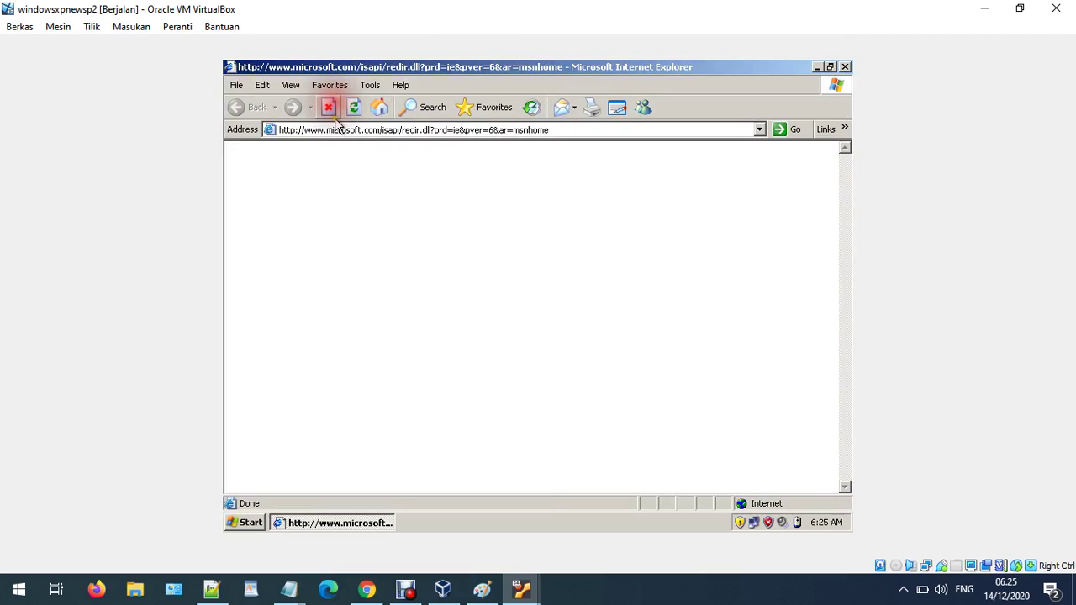
{"action": "key", "text": "alt+d"}
{"action": "type", "text": "192"}
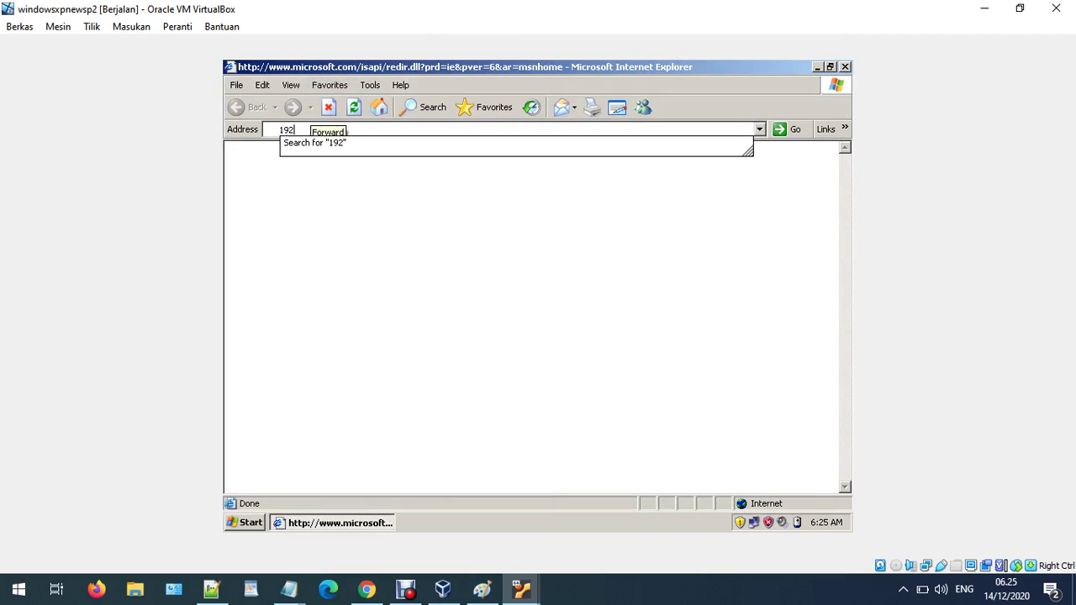
{"action": "type", "text": ".168.111."}
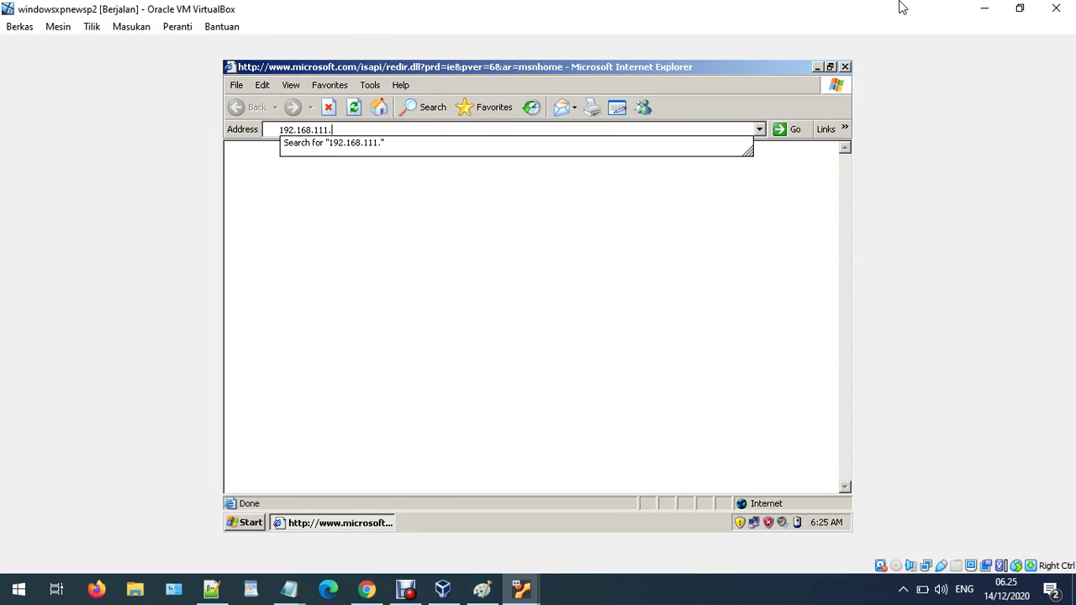
{"action": "type", "text": "1"}
{"action": "key", "text": "Return"}
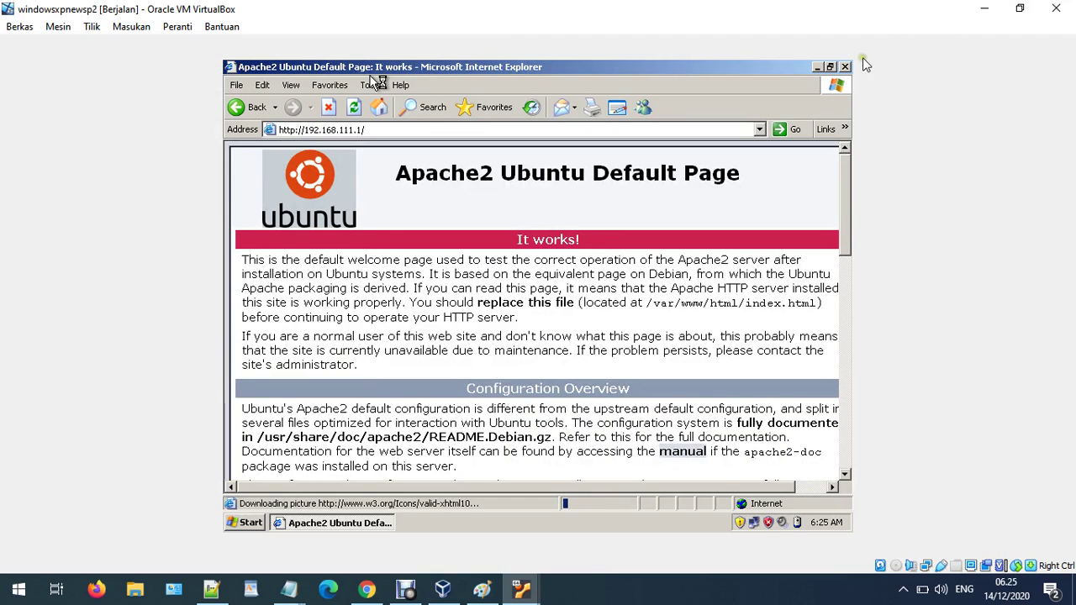
{"action": "left_click", "coordinate": [818, 67]}
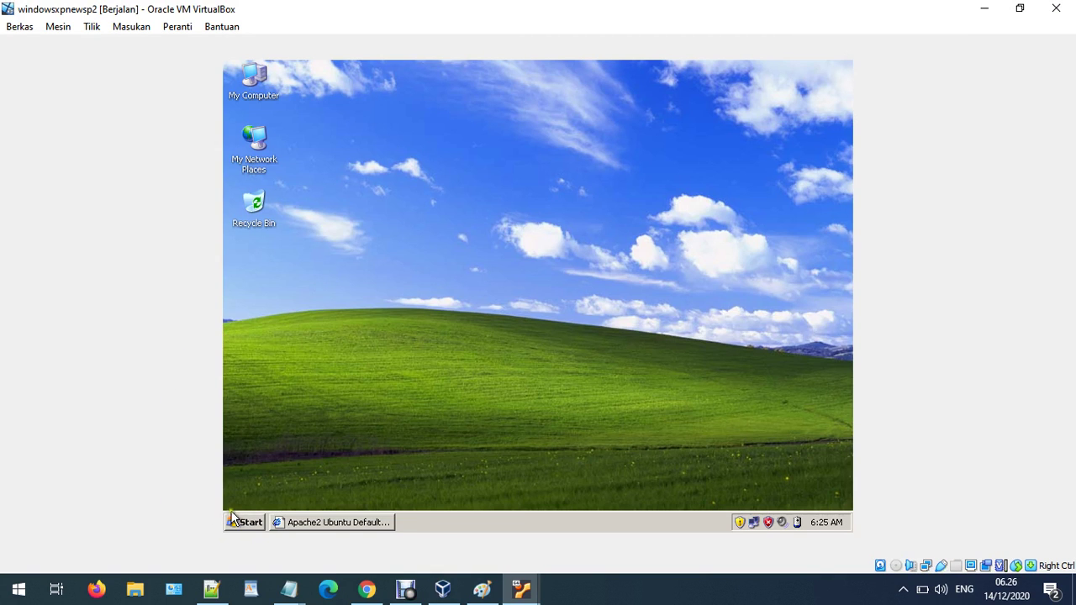
Open the phpMyAdmin page at 192.168.111.1/phpmyadmin in a new Internet Explorer window
{"action": "left_click", "coordinate": [241, 522]}
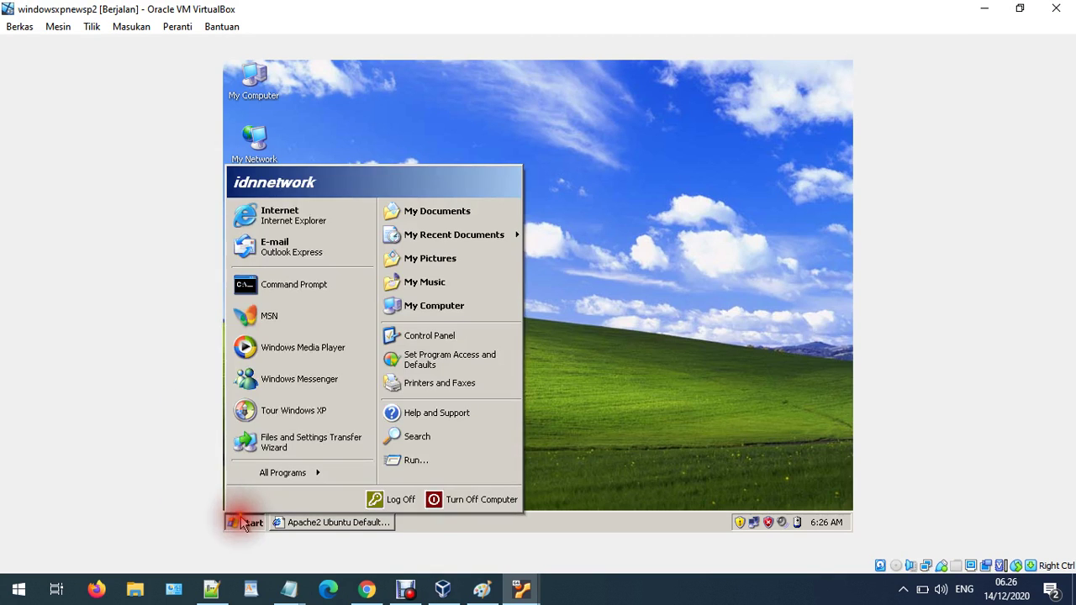
{"action": "left_click", "coordinate": [302, 225]}
{"action": "left_click", "coordinate": [327, 130]}
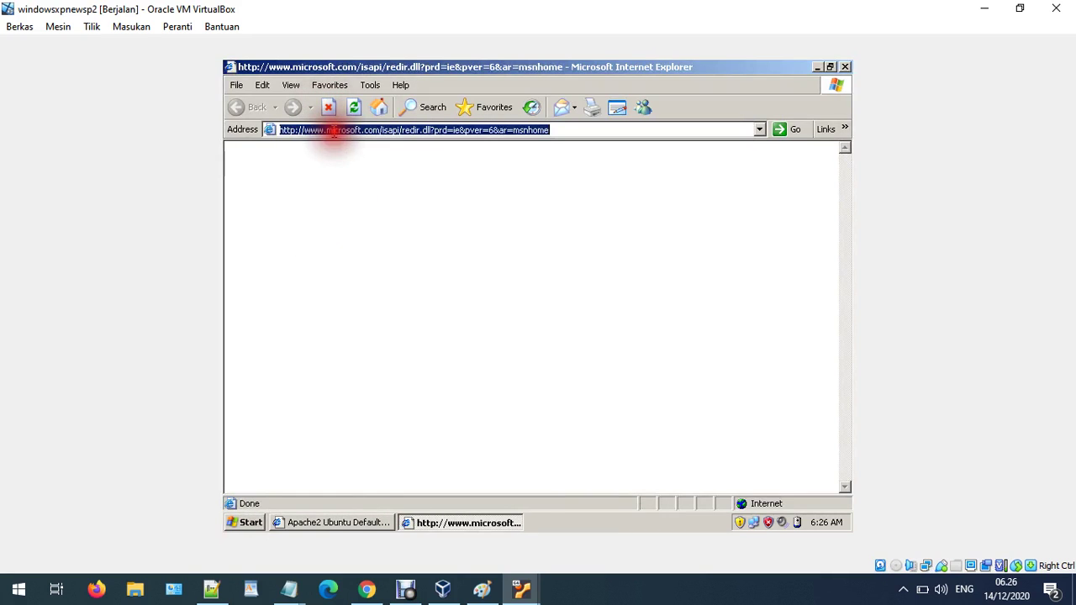
{"action": "type", "text": "192.1"}
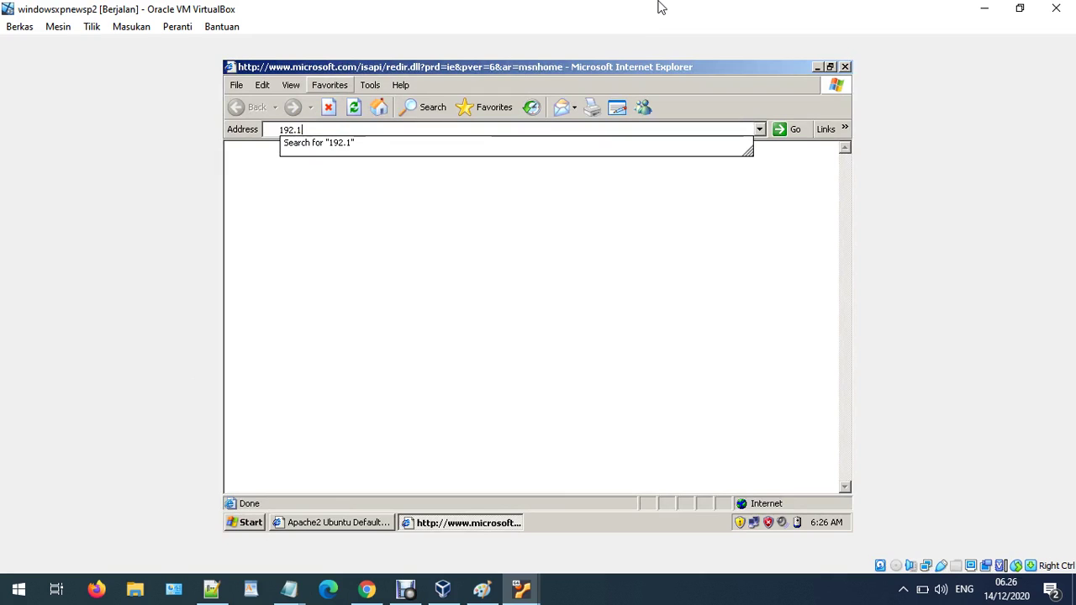
{"action": "type", "text": "68.111.1/phpmyadmin"}
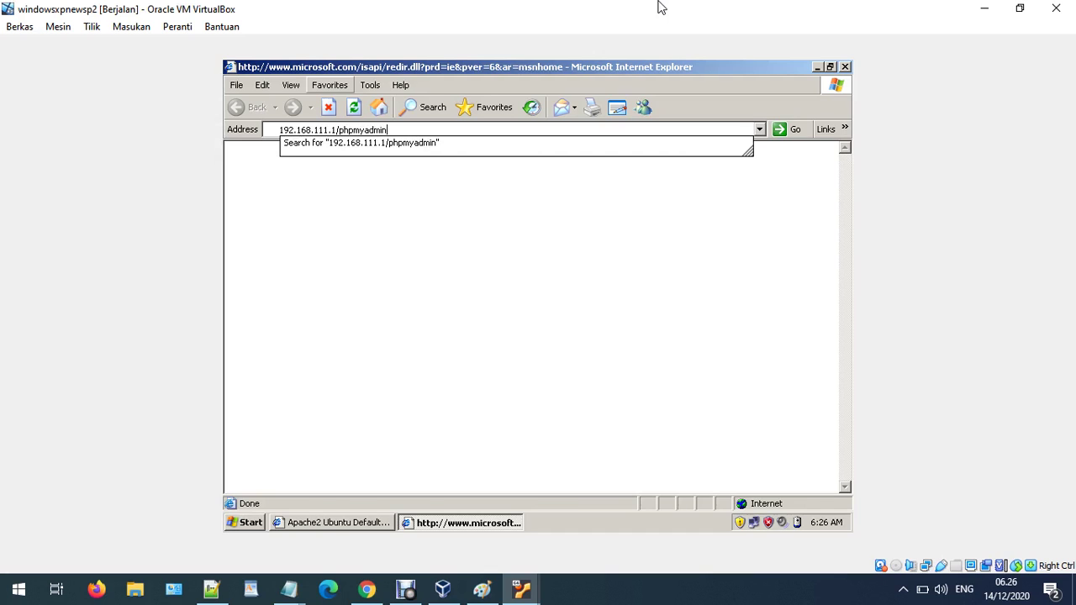
{"action": "key", "text": "Return"}
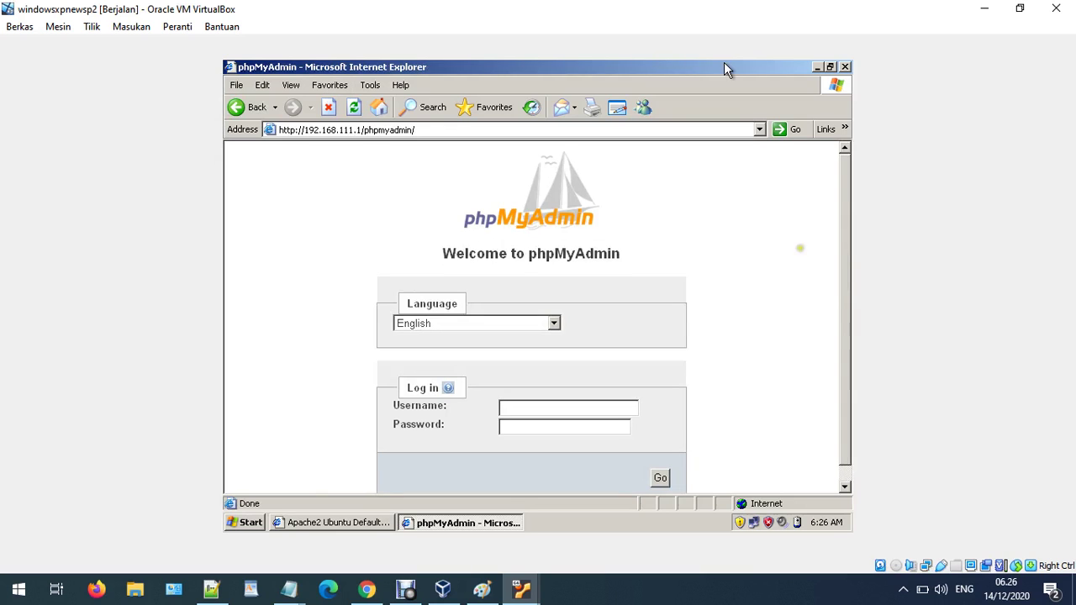
{"action": "scroll", "coordinate": [824, 286], "scroll_direction": "down", "scroll_amount": 1}
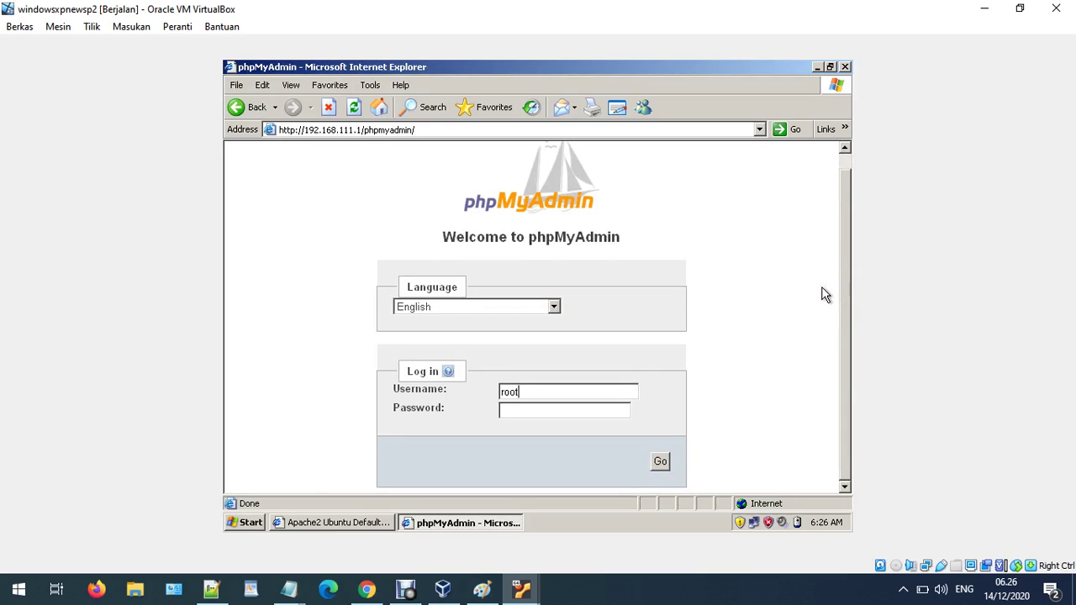
Log in to phpMyAdmin with the administrator credentials and accept the browser prompts
{"action": "left_click", "coordinate": [555, 409]}
{"action": "type", "text": "r"}
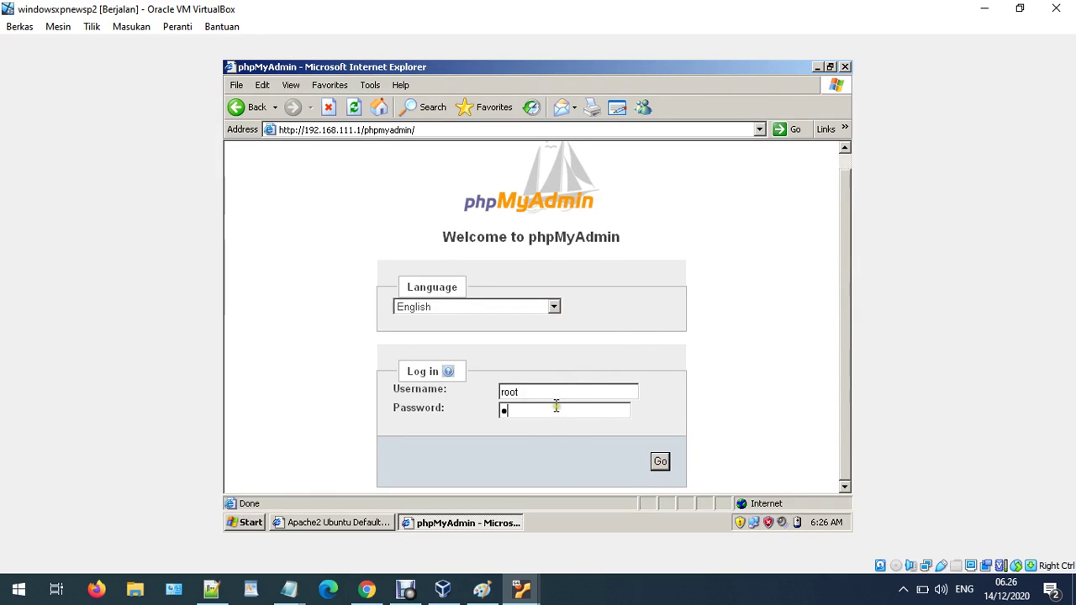
{"action": "type", "text": "oot"}
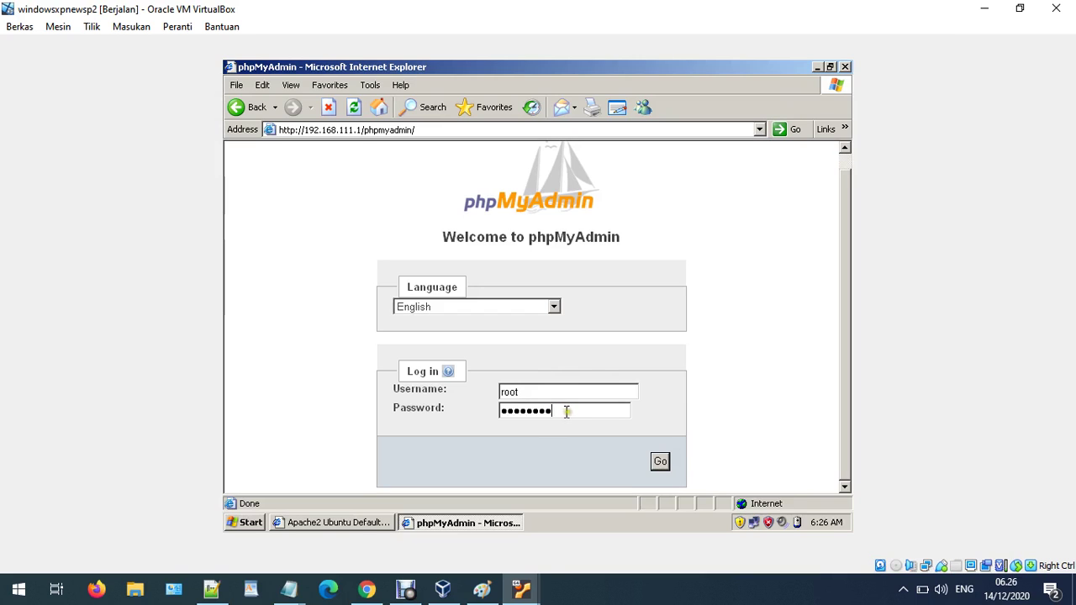
{"action": "left_click", "coordinate": [663, 467]}
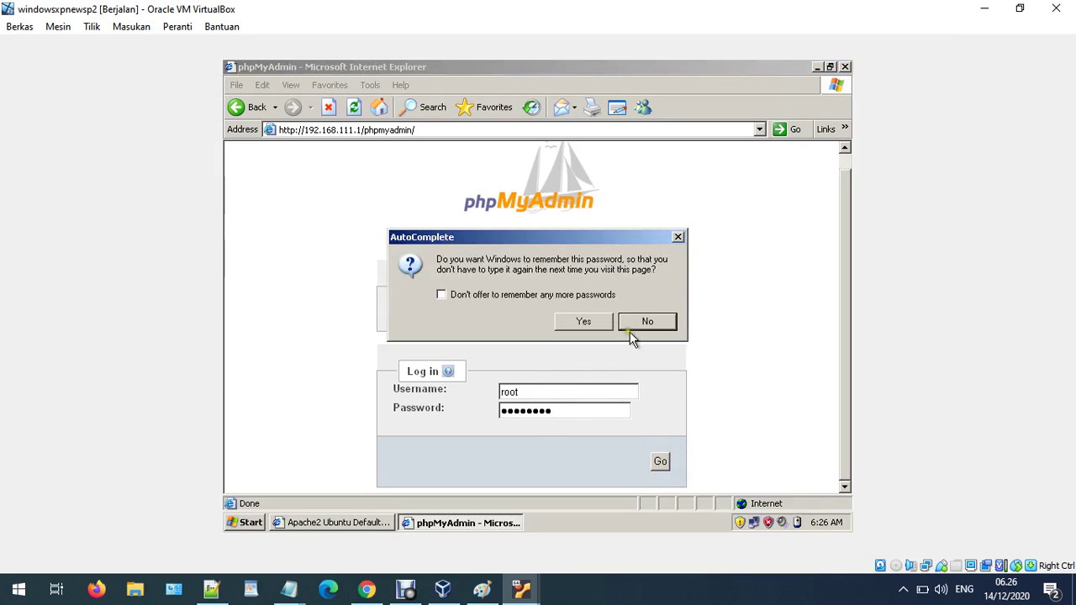
{"action": "left_click", "coordinate": [590, 321]}
{"action": "left_click", "coordinate": [589, 328]}
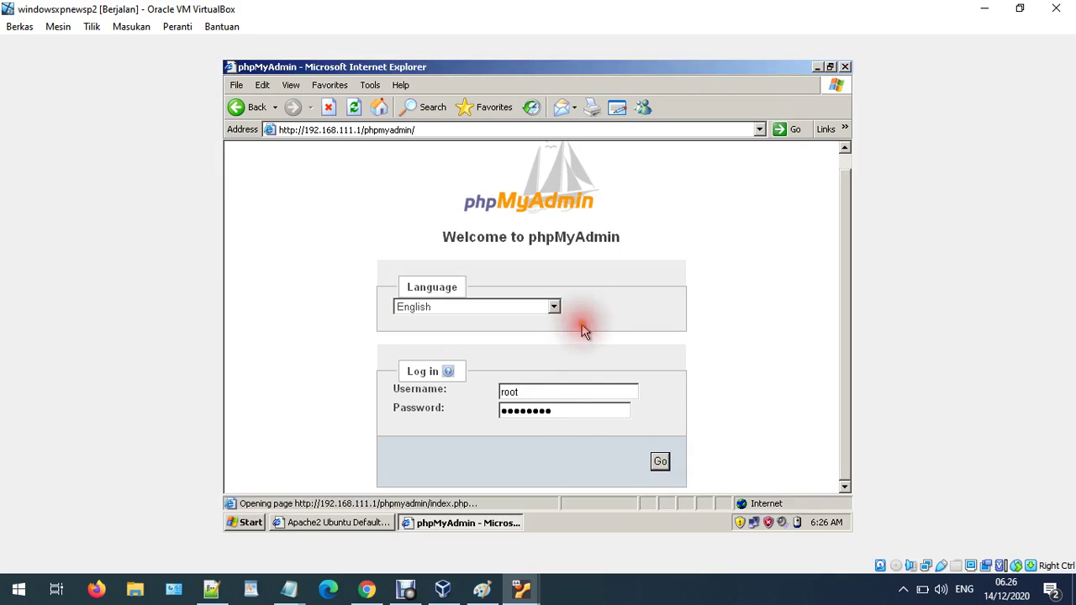